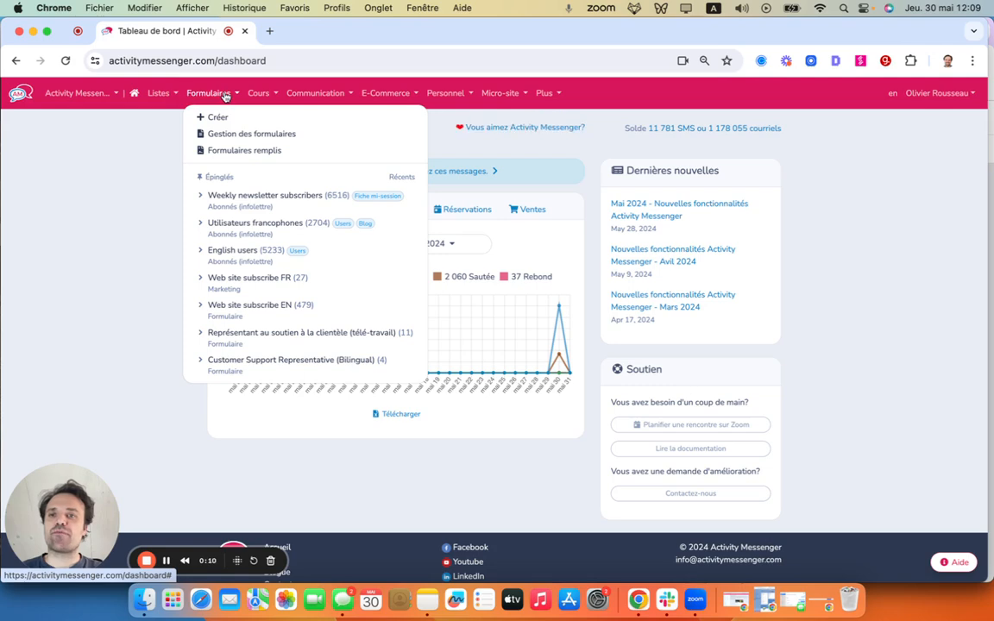
- Create a form from scratch of type Formulaire de paiement and name it Test
left_click(215, 119)
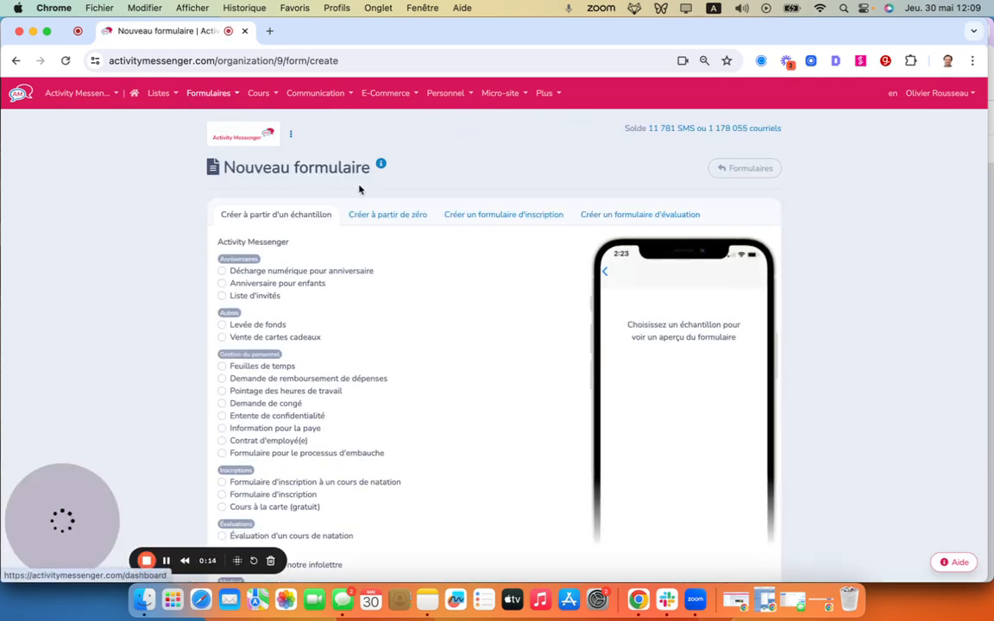
left_click(385, 217)
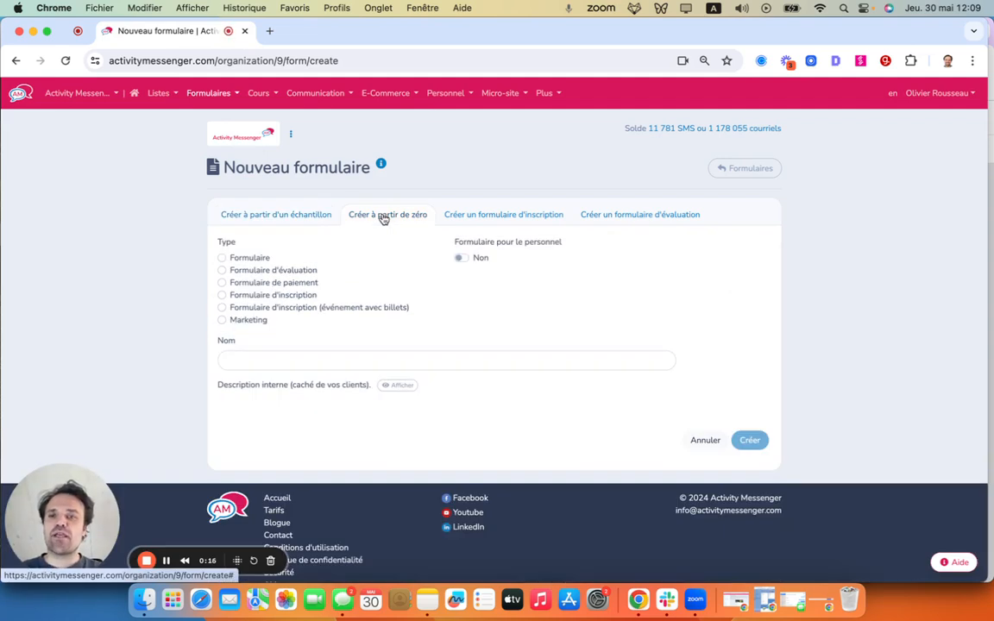
left_click(222, 284)
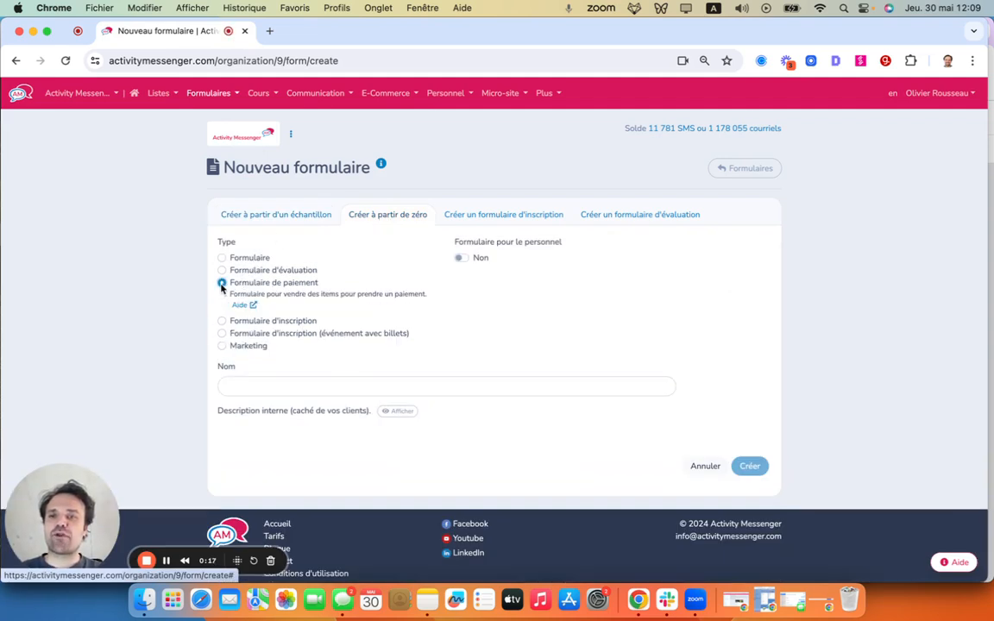
left_click(250, 385)
type("Test")
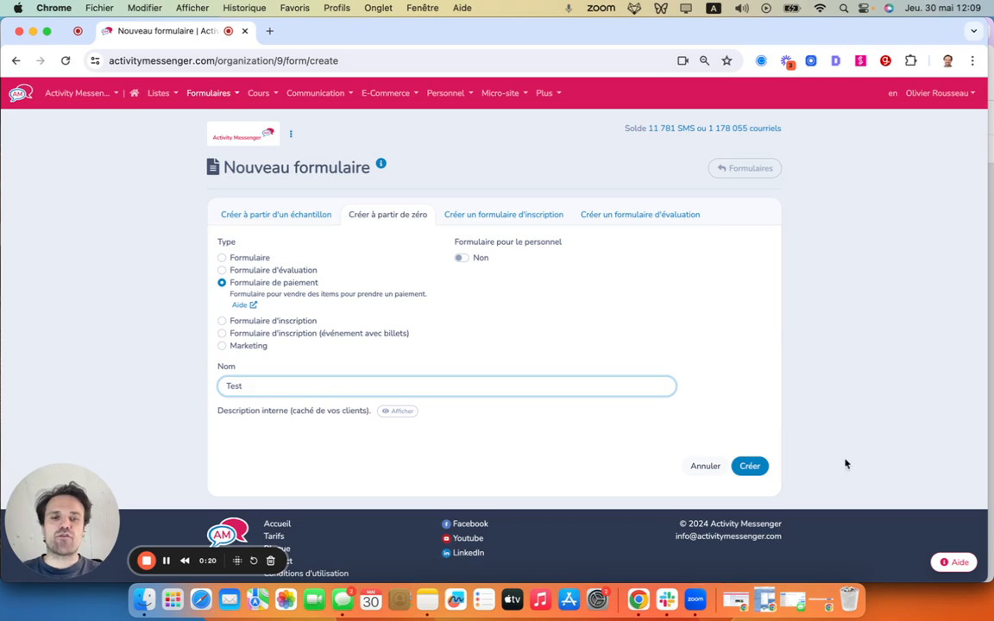
left_click(740, 467)
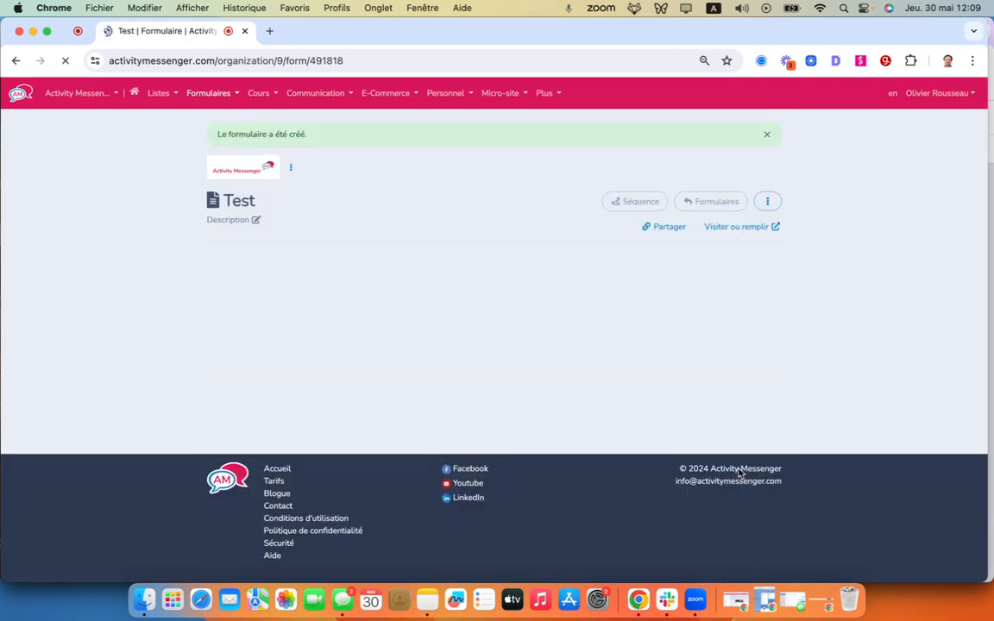
- Remove the default Items block from the Test form and confirm its removal
scroll(506, 396, "down", 4)
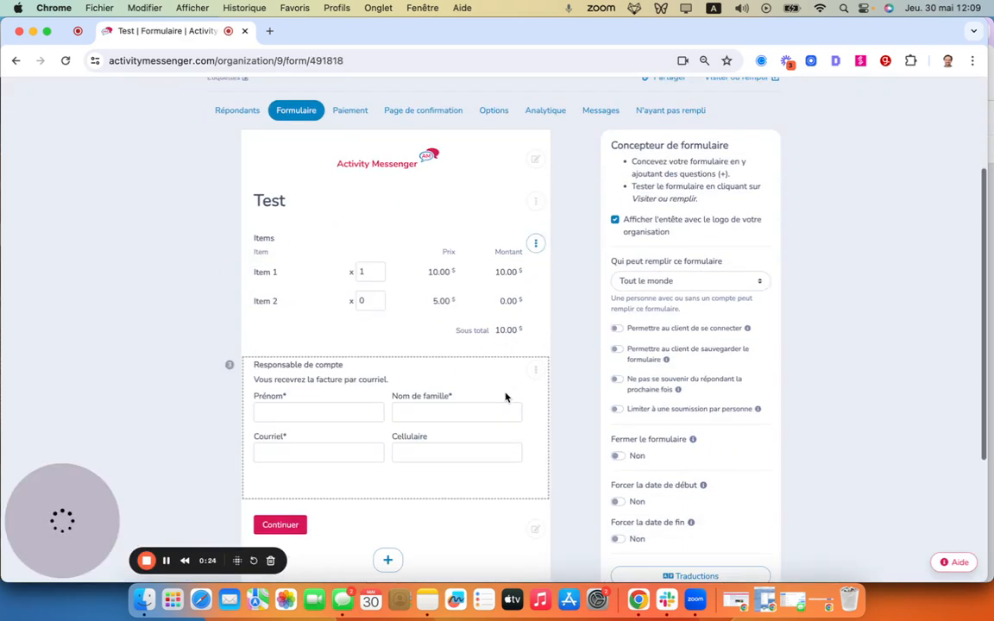
left_click(535, 243)
left_click(563, 317)
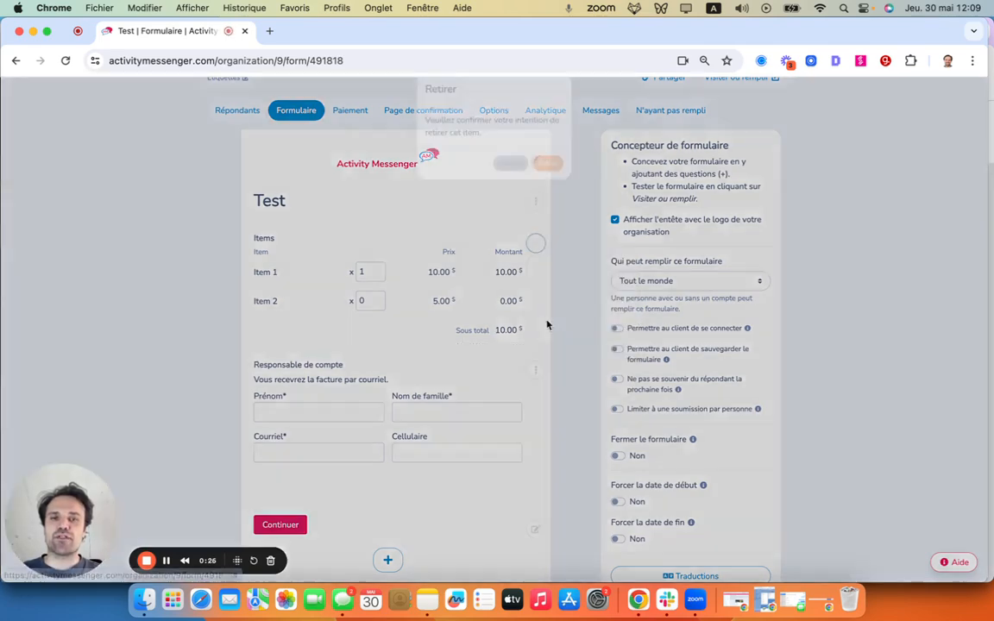
left_click(546, 182)
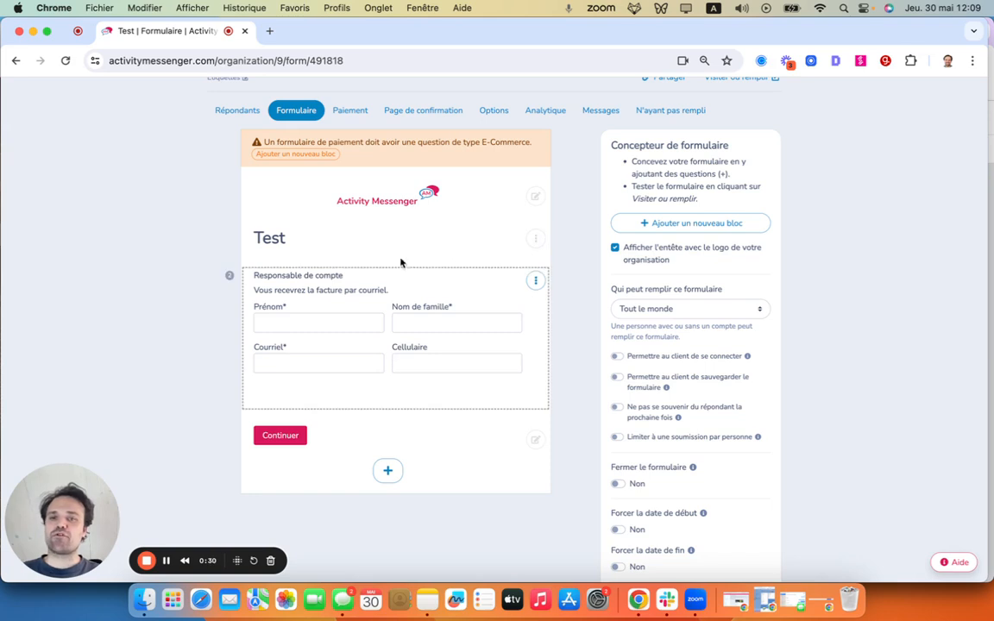
- Add a Cours e-commerce block to the form for the course "test ! Ma première scène"
left_click(384, 472)
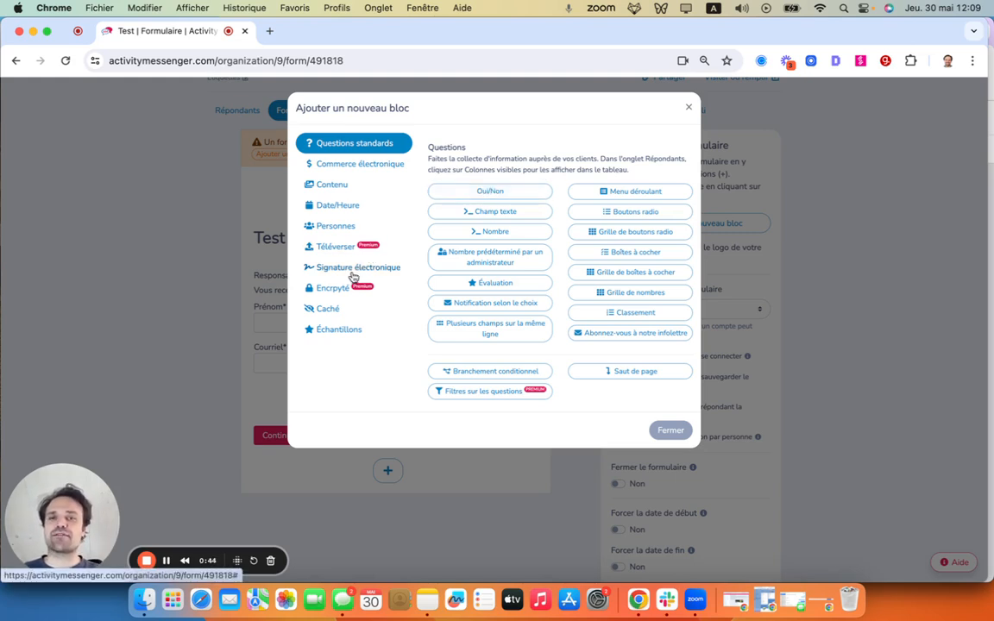
left_click(345, 168)
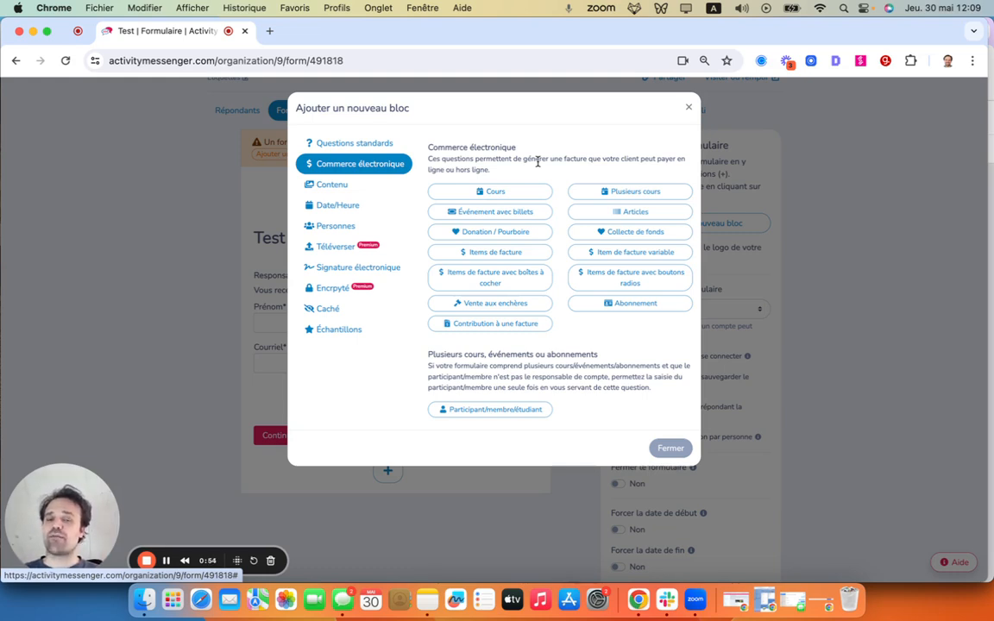
left_click(490, 191)
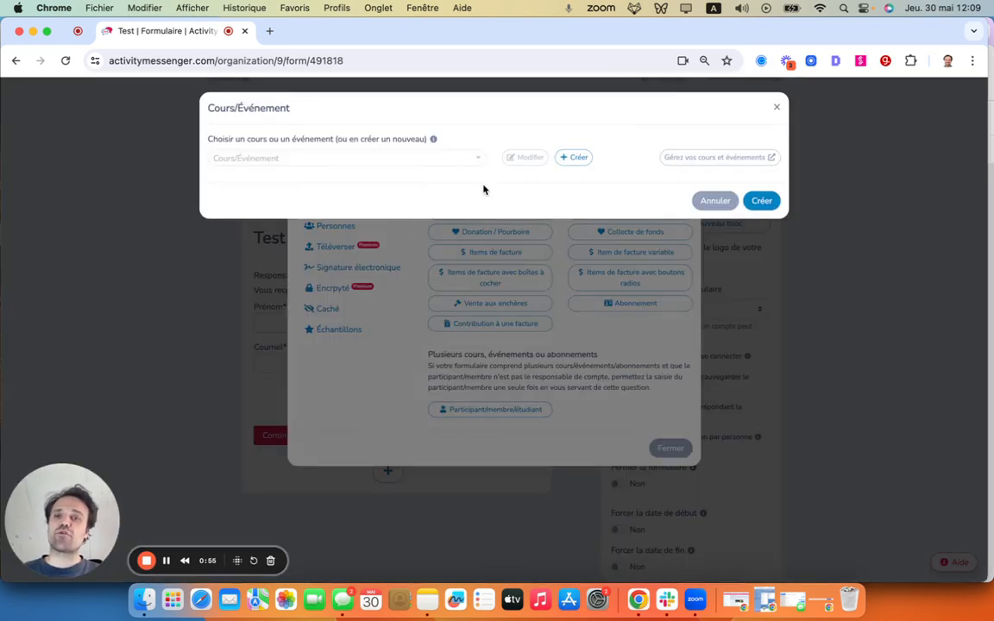
left_click(347, 157)
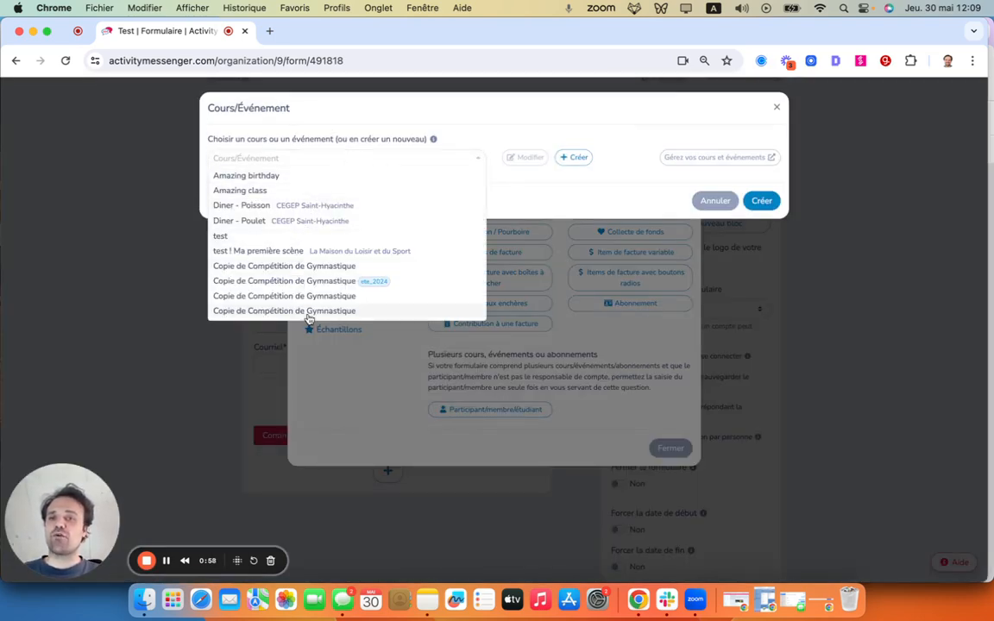
left_click(280, 250)
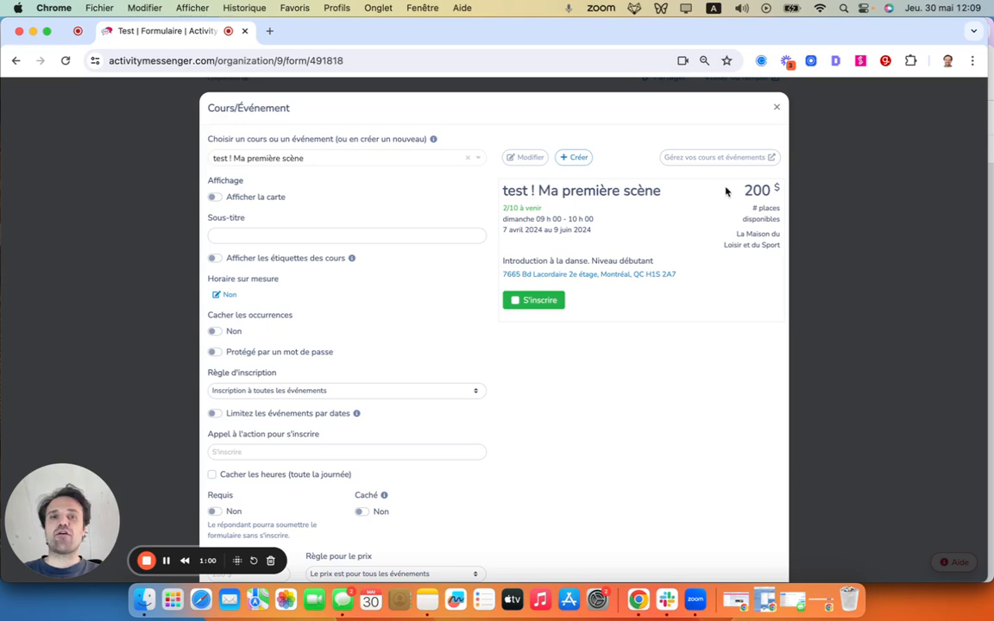
scroll(706, 402, "down", 10)
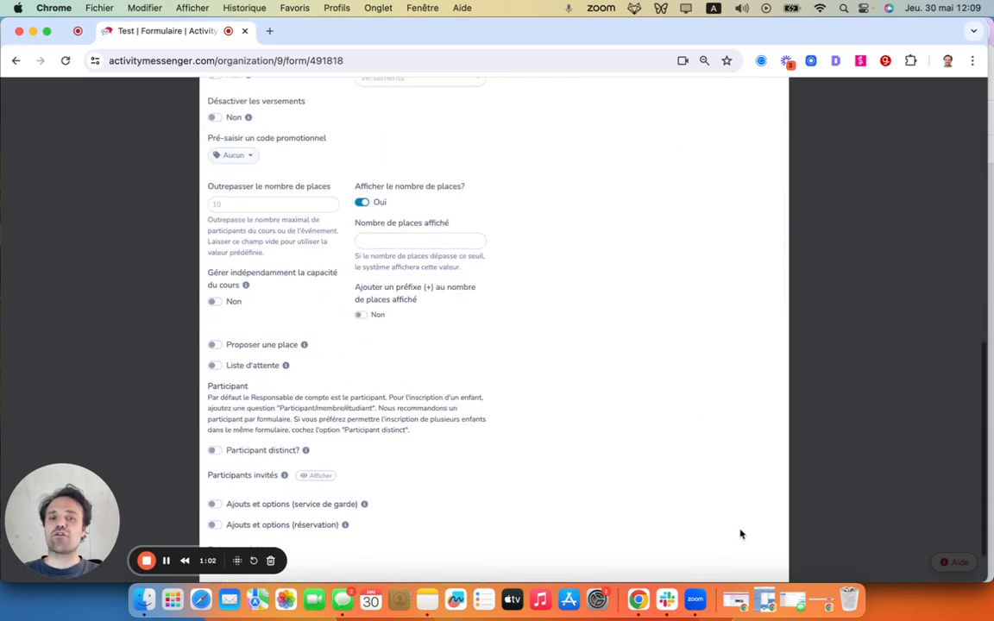
left_click(759, 551)
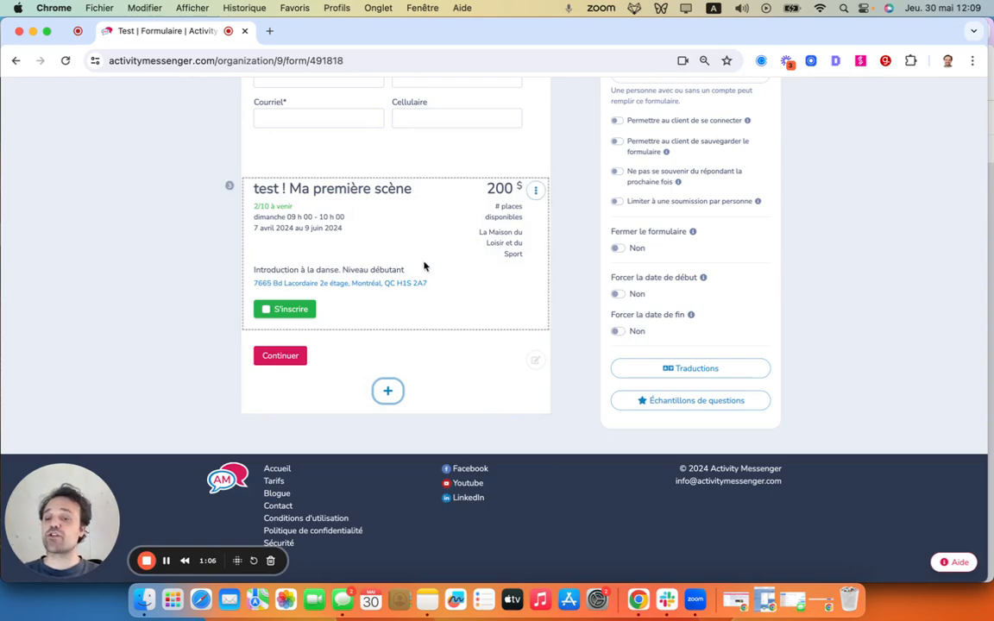
- Start an Événement avec billets block for Compétition de Gymnastique, review its ticket settings, and close it without creating the block
left_click(388, 391)
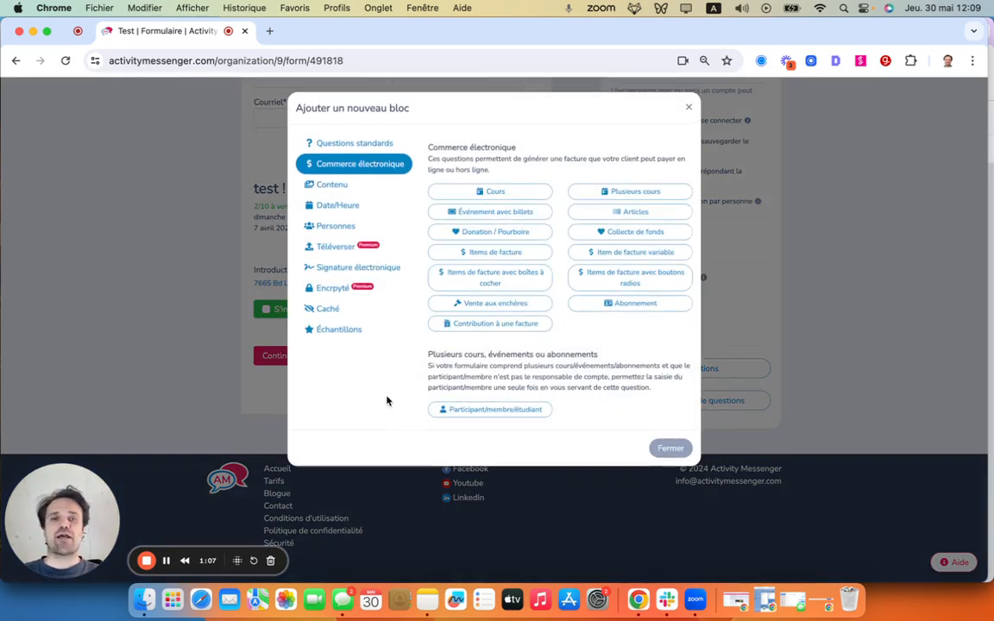
left_click(472, 223)
left_click(288, 152)
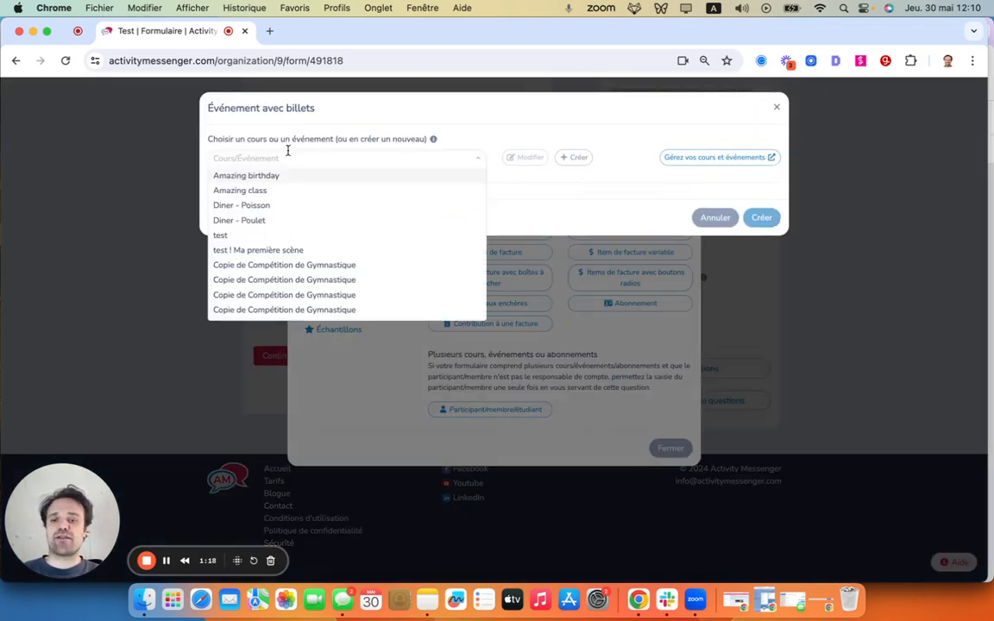
type("évé")
key("BackSpace")
key("BackSpace")
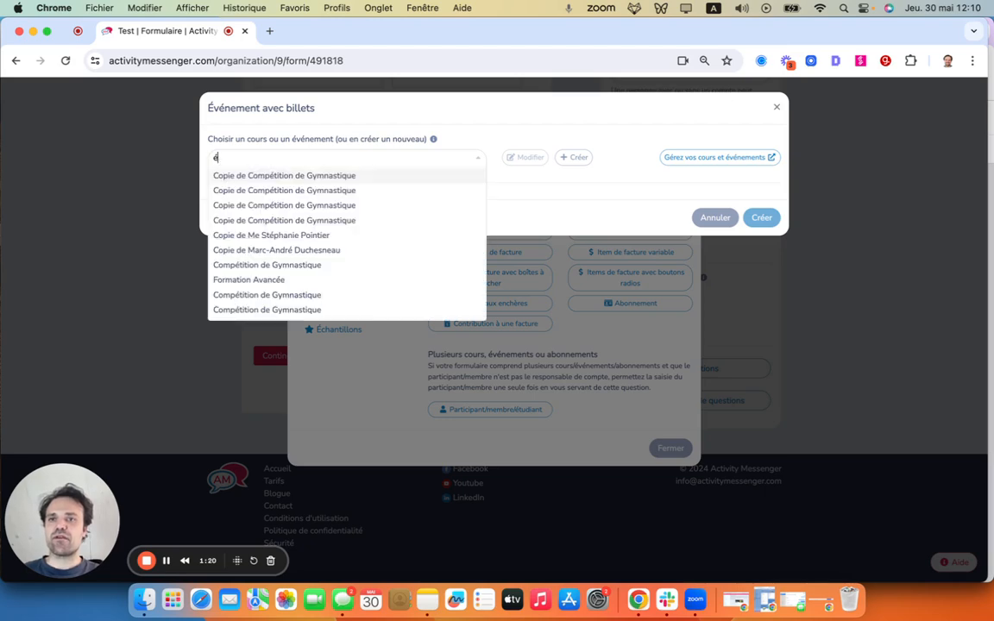
left_click(252, 296)
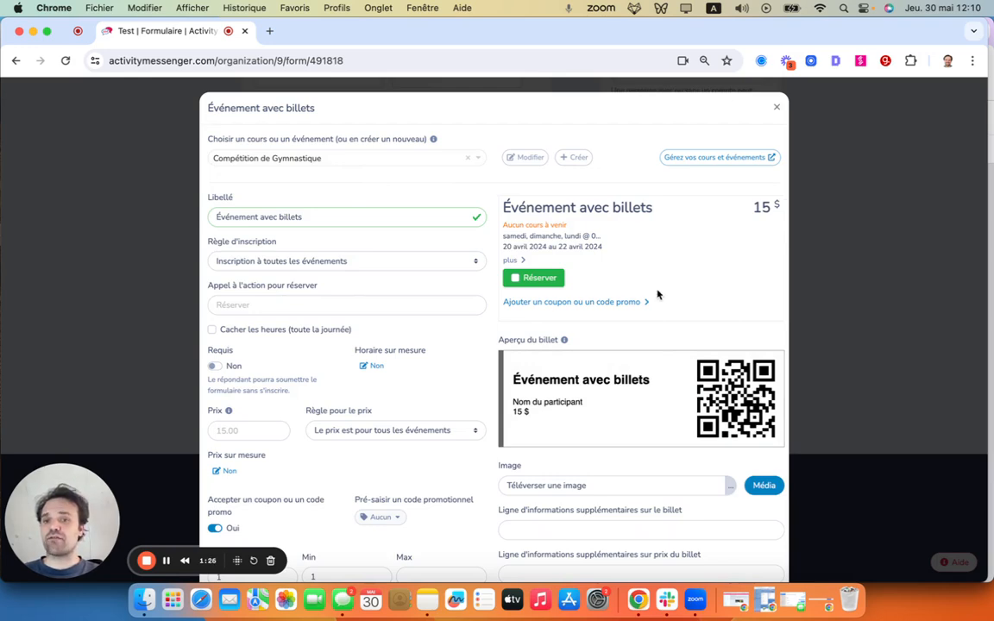
scroll(656, 289, "down", 5)
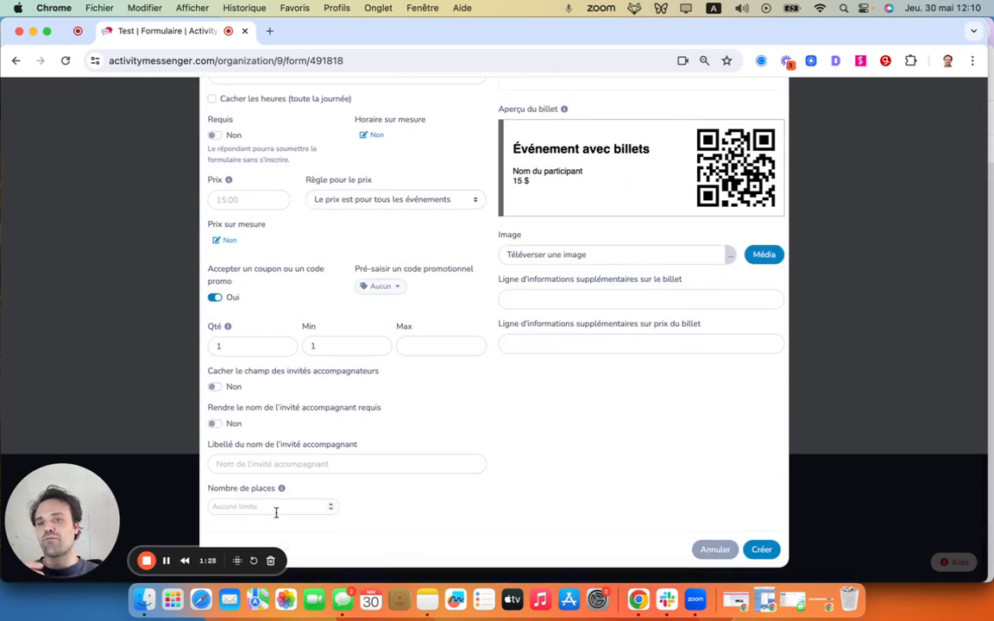
scroll(477, 311, "up", 5)
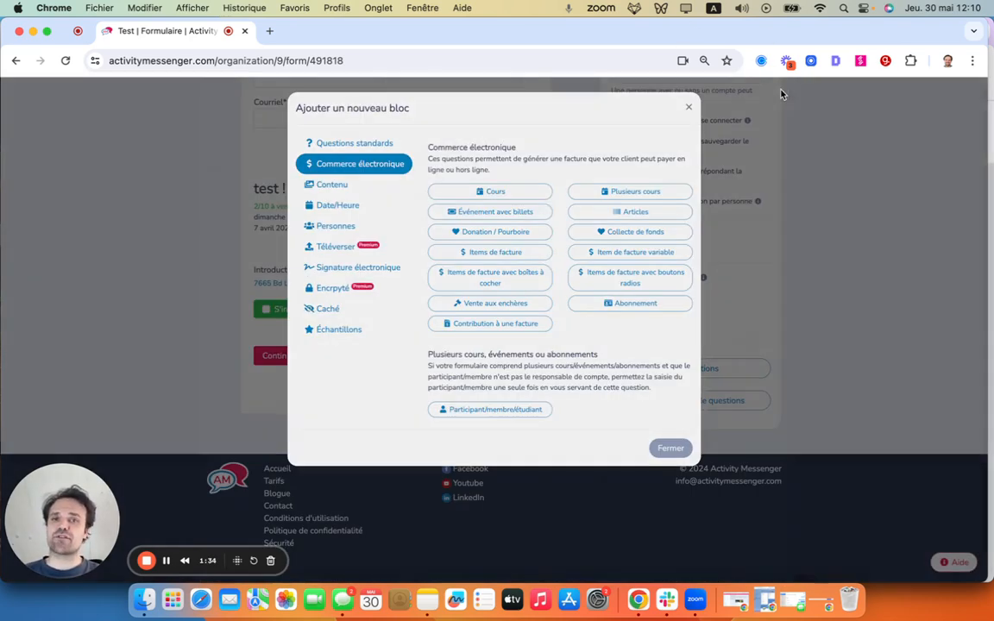
- Examine the Articles block with its article picker and the Donation / Pourboire block's settings, without creating either block
left_click(635, 211)
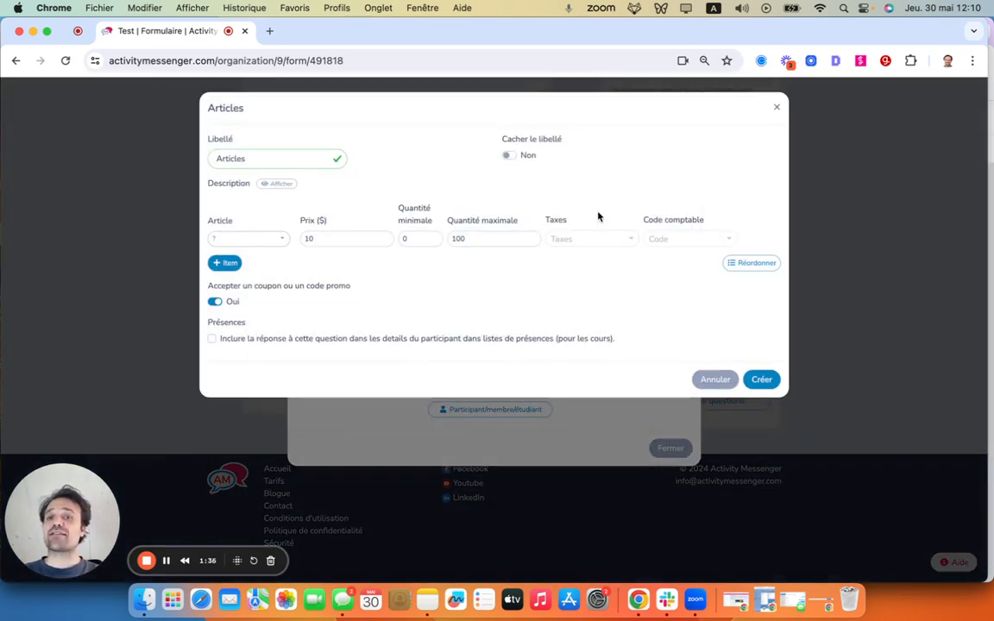
left_click(244, 240)
left_click(246, 274)
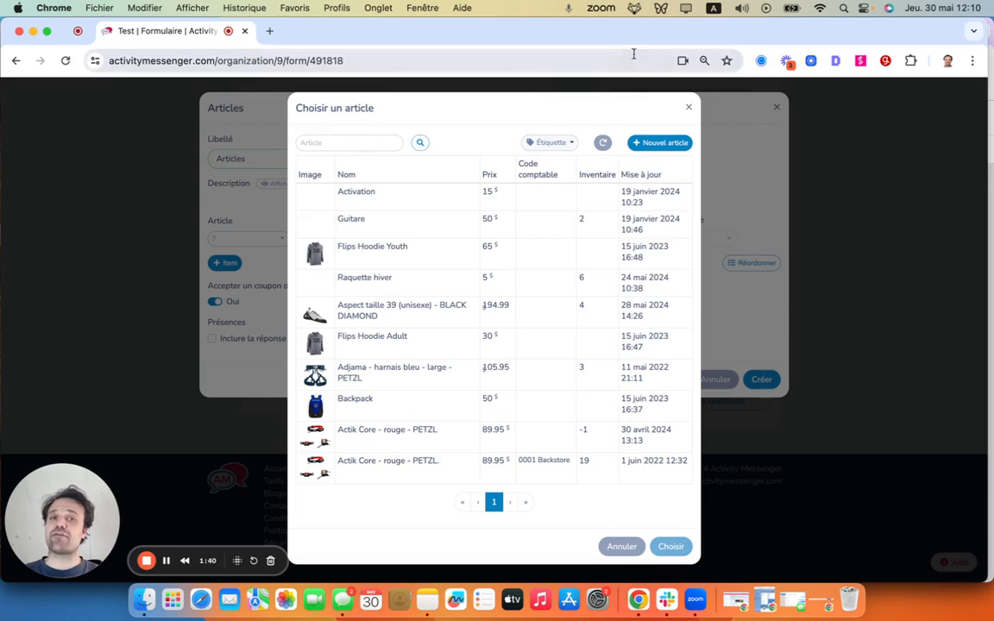
left_click(688, 108)
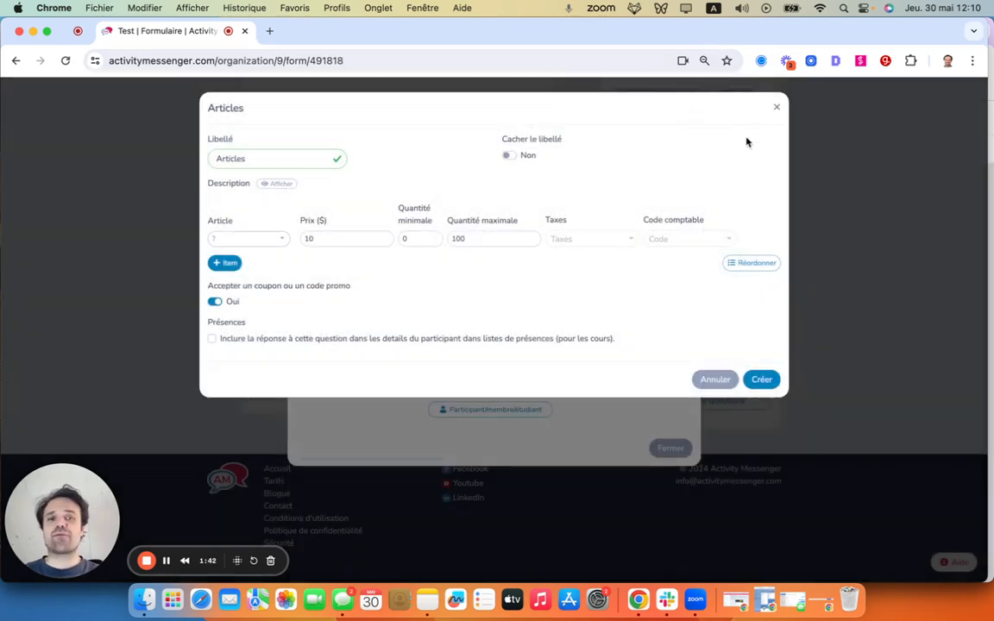
left_click(777, 107)
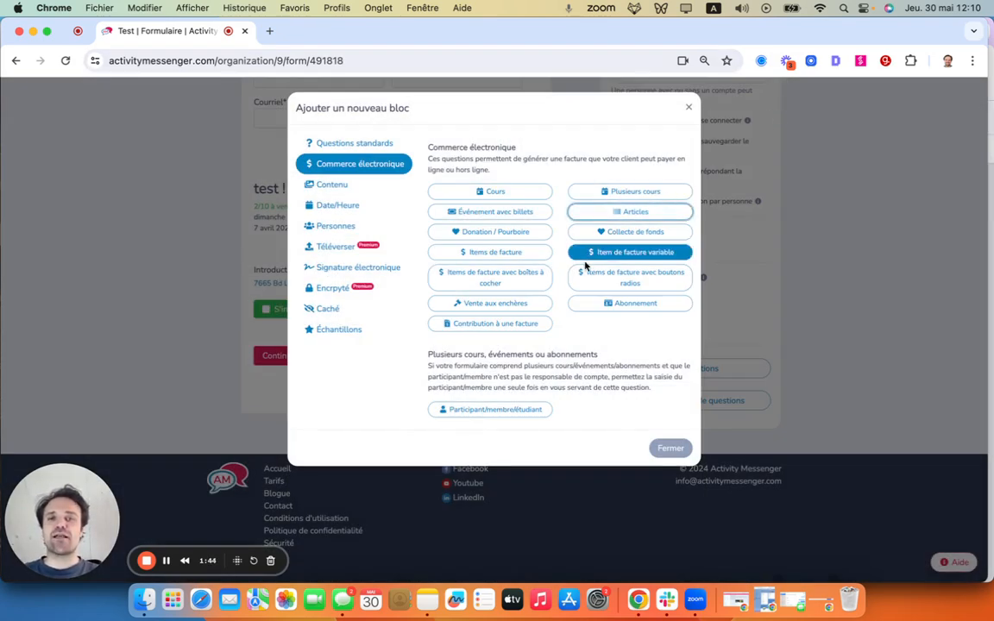
left_click(489, 233)
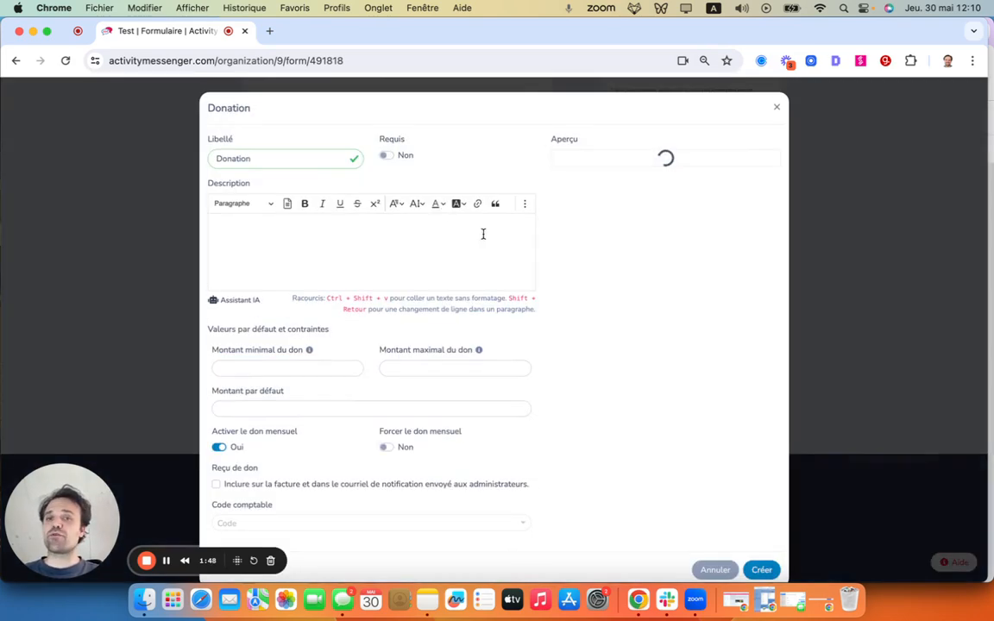
left_click(776, 114)
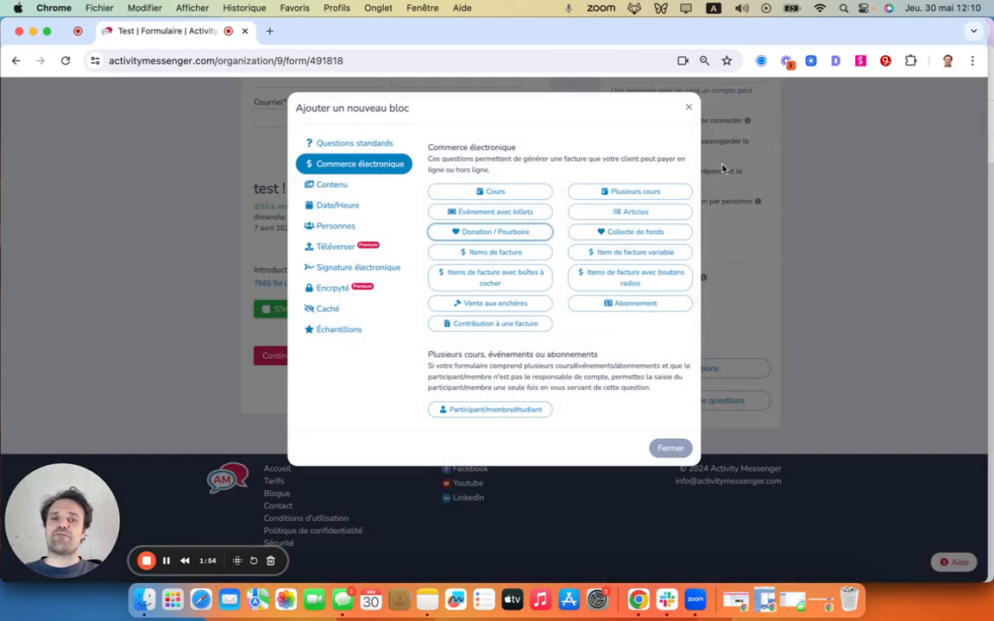
- Try a Collecte de fonds block with a goal of 6000 $, and cancel it
left_click(619, 233)
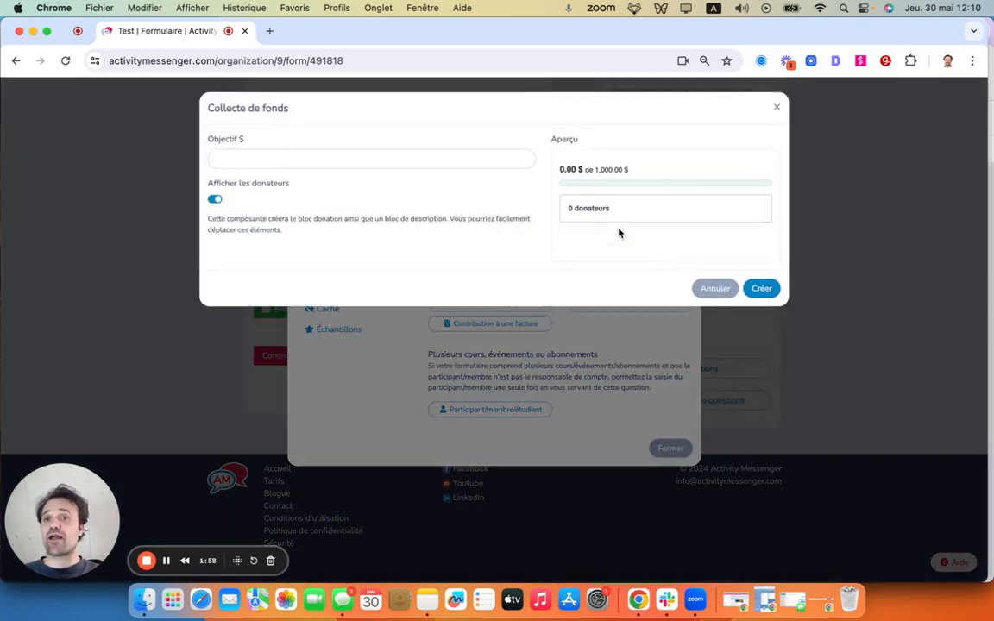
left_click(233, 159)
type("6000")
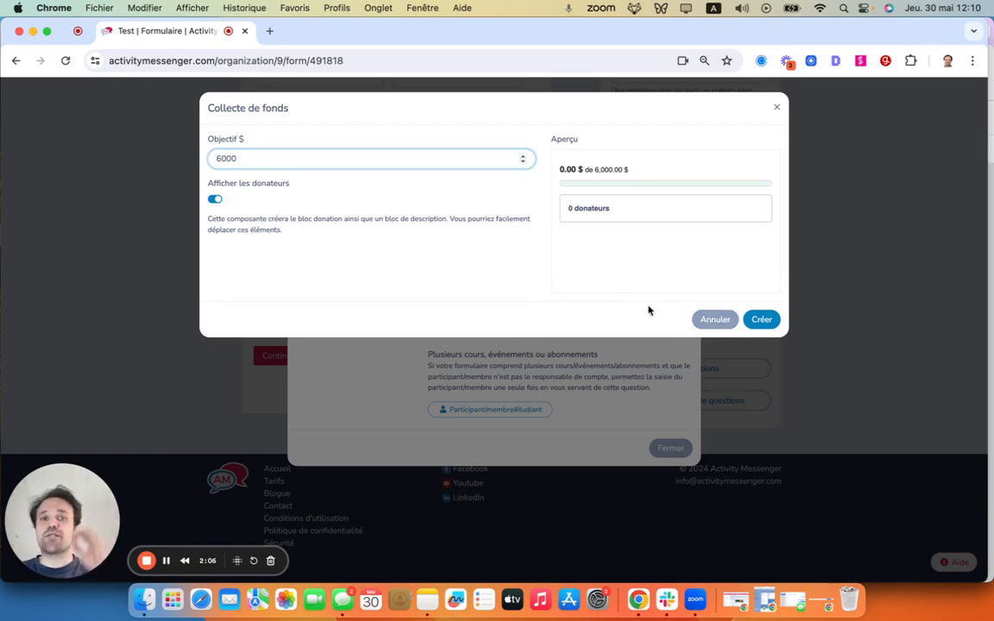
left_click(704, 321)
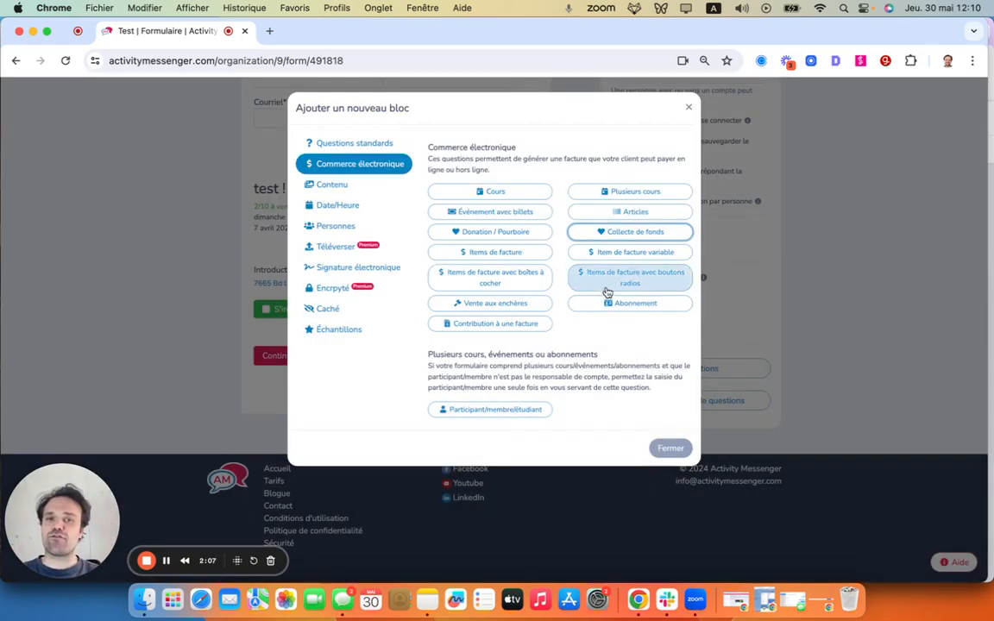
- Start an Items de facture block and define its second item as Nettoyage with price 100 $ and quantity 1
left_click(522, 253)
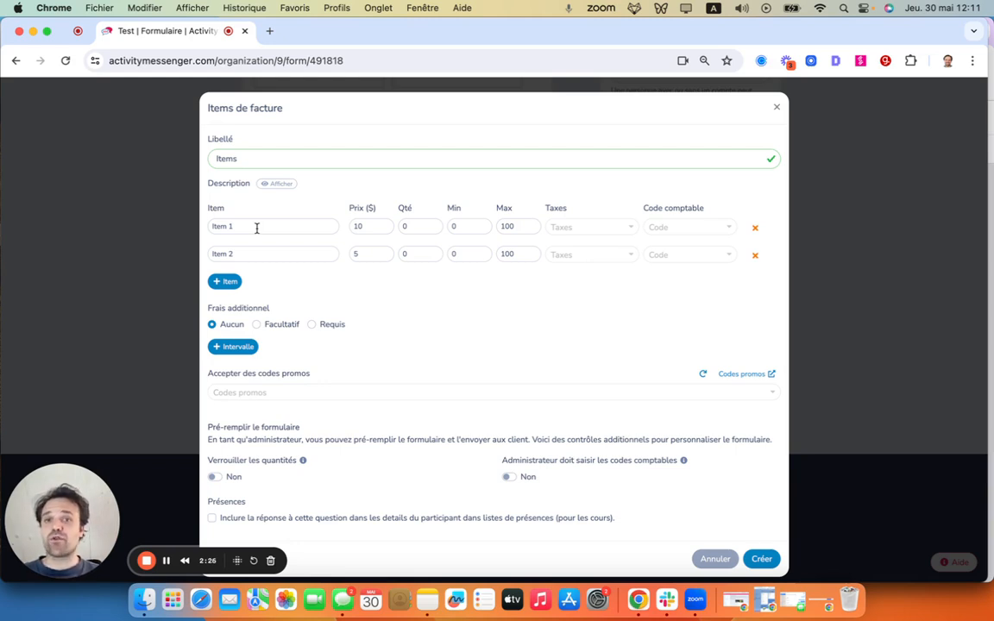
left_click_drag(259, 254, 186, 253)
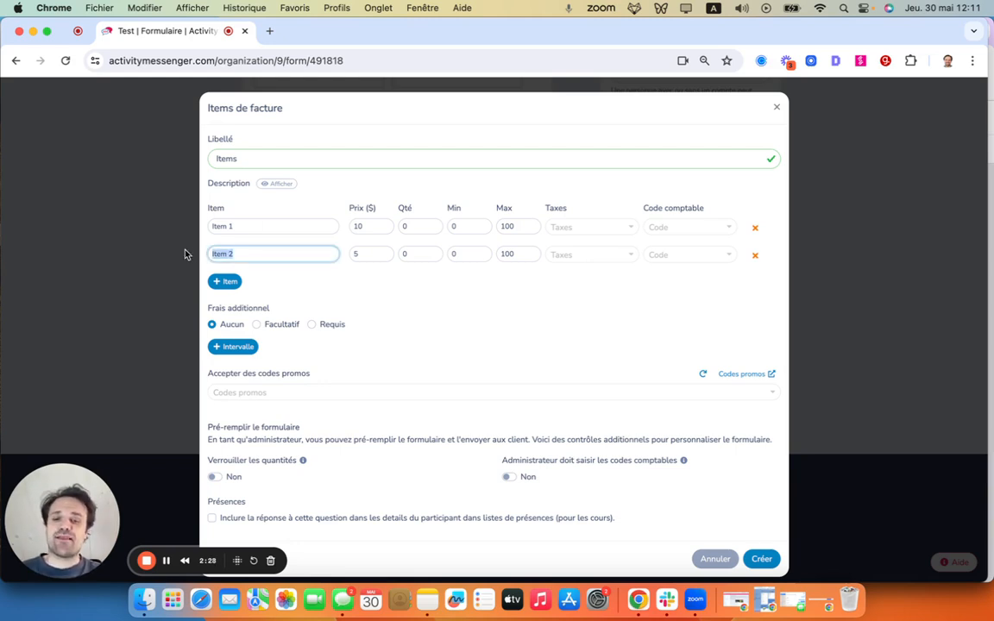
type("Nettoyage")
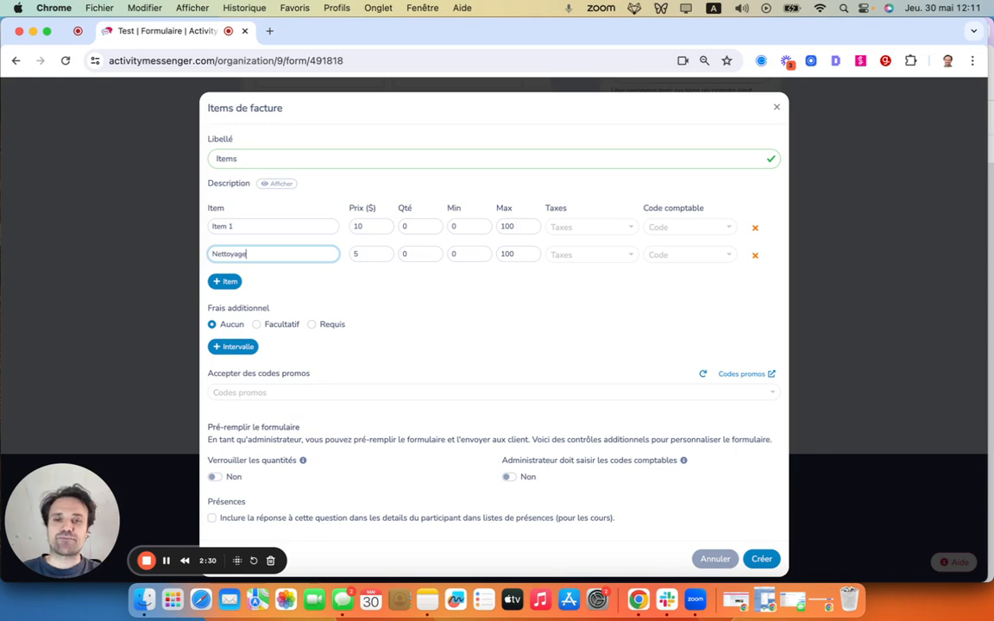
key("Tab")
type("100")
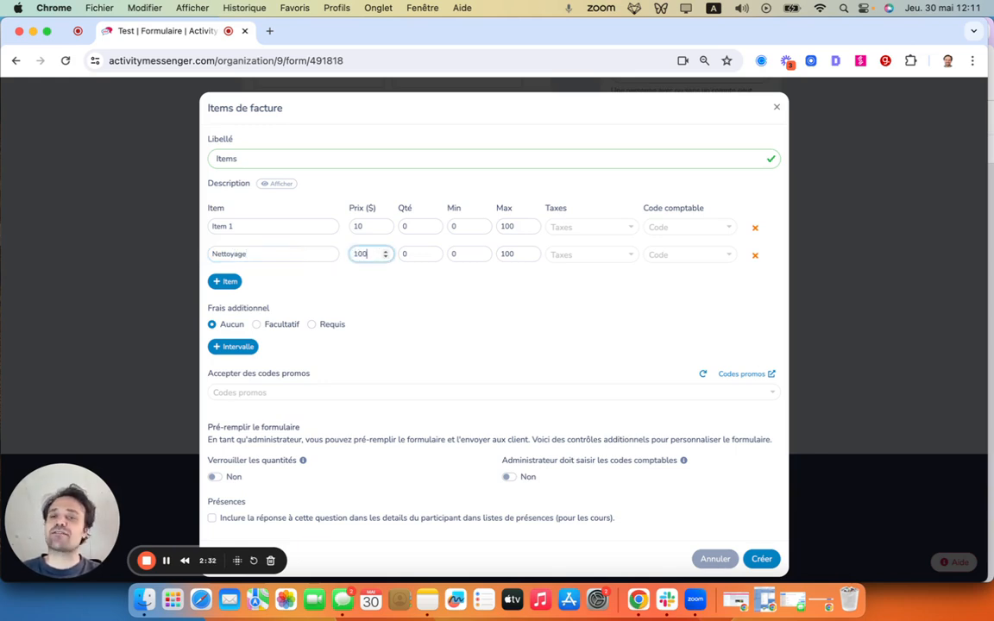
key("Tab")
type("1")
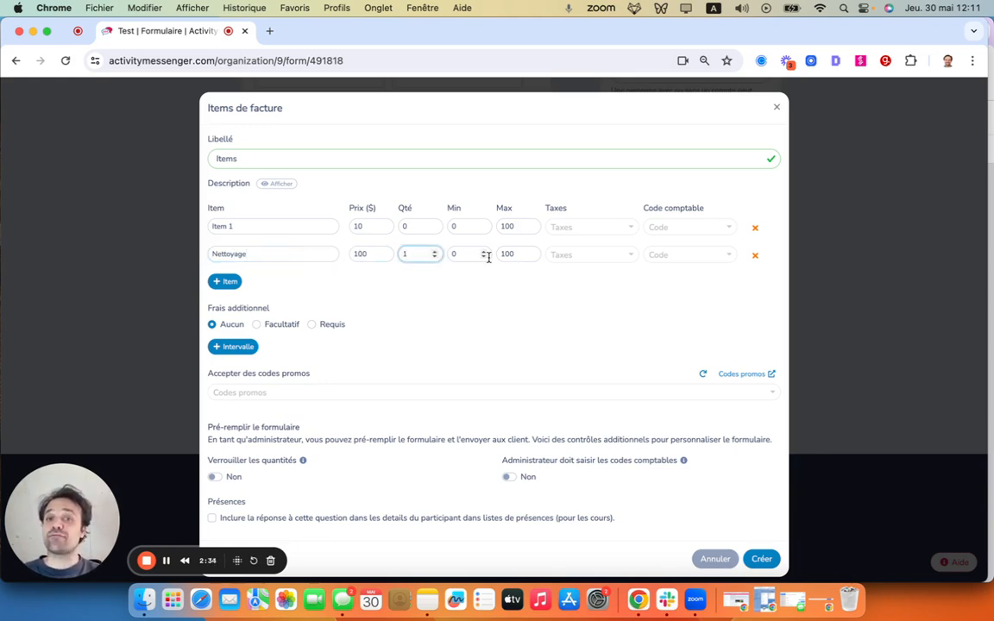
- Limit the Nettoyage item to a maximum of 1 and create the Items de facture block
left_click(486, 258)
left_click(533, 257)
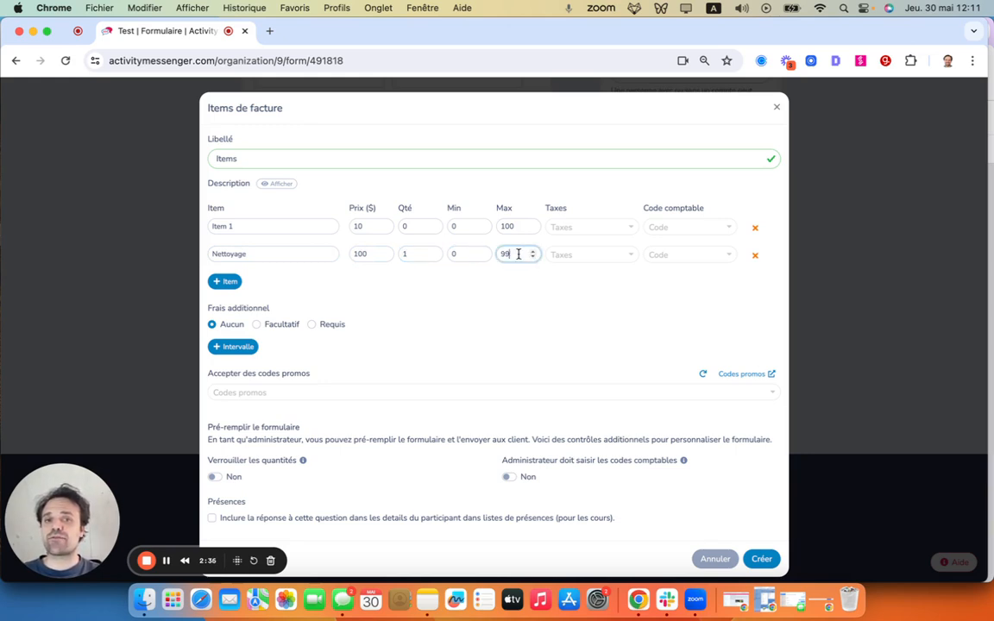
left_click_drag(520, 253, 481, 258)
type("1")
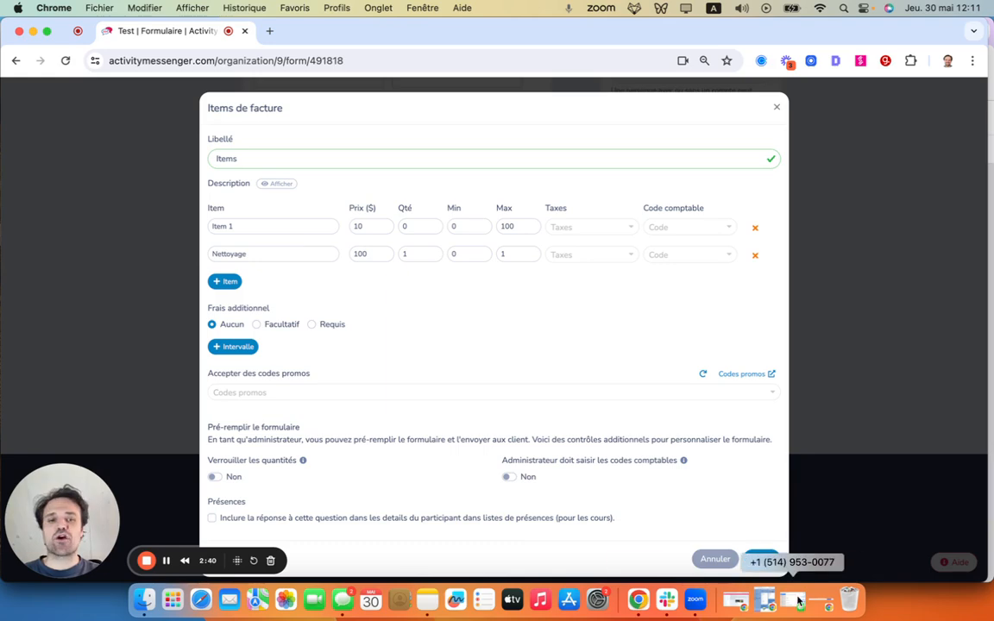
left_click(760, 559)
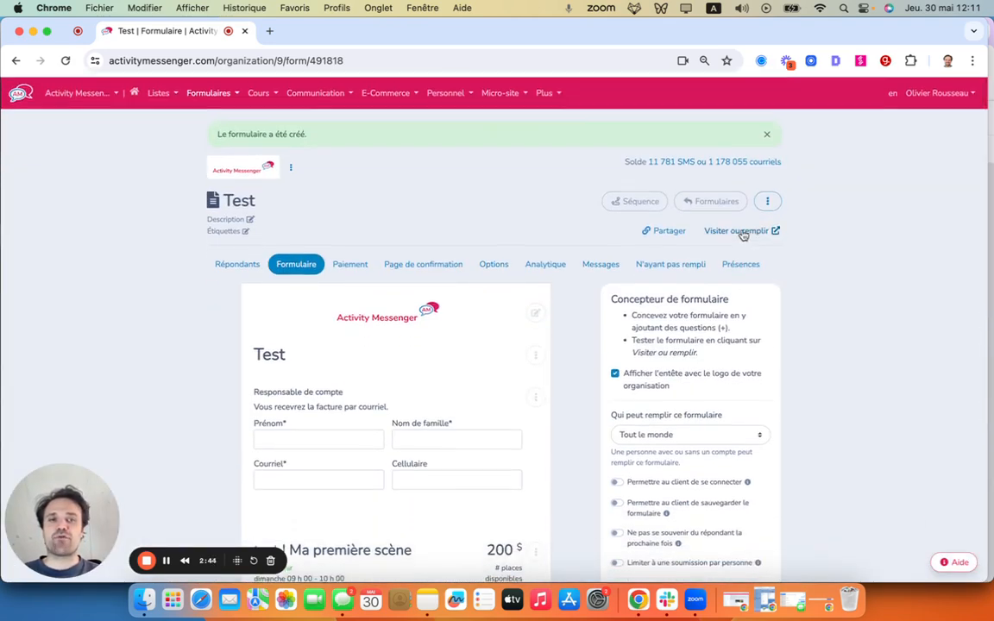
- Visit the form as a respondent and try a quantity of 6 for Item 1
left_click(743, 229)
scroll(473, 266, "down", 5)
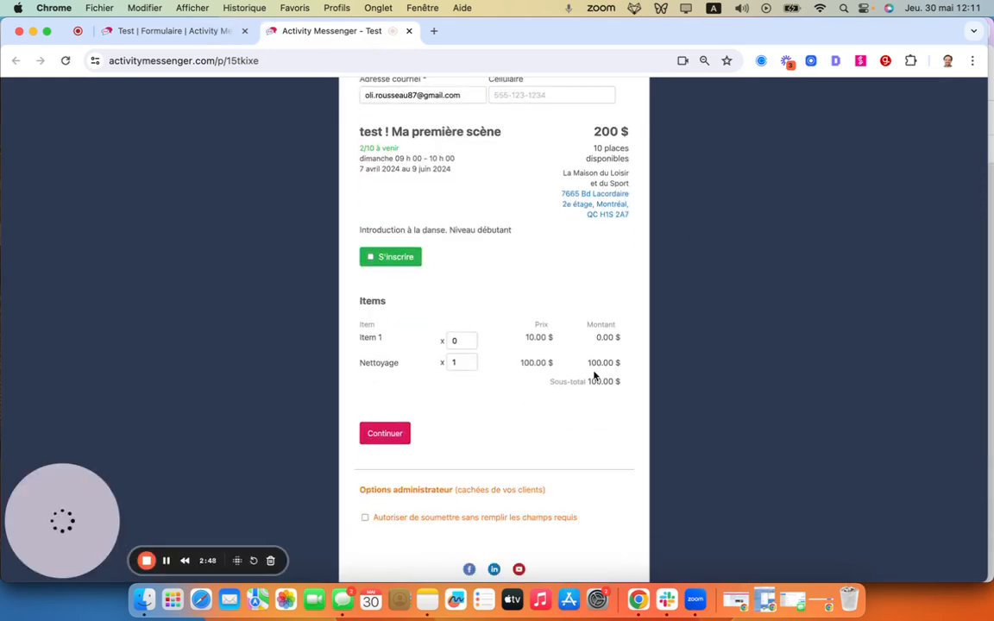
left_click(470, 338)
left_click(469, 338)
left_click(469, 338)
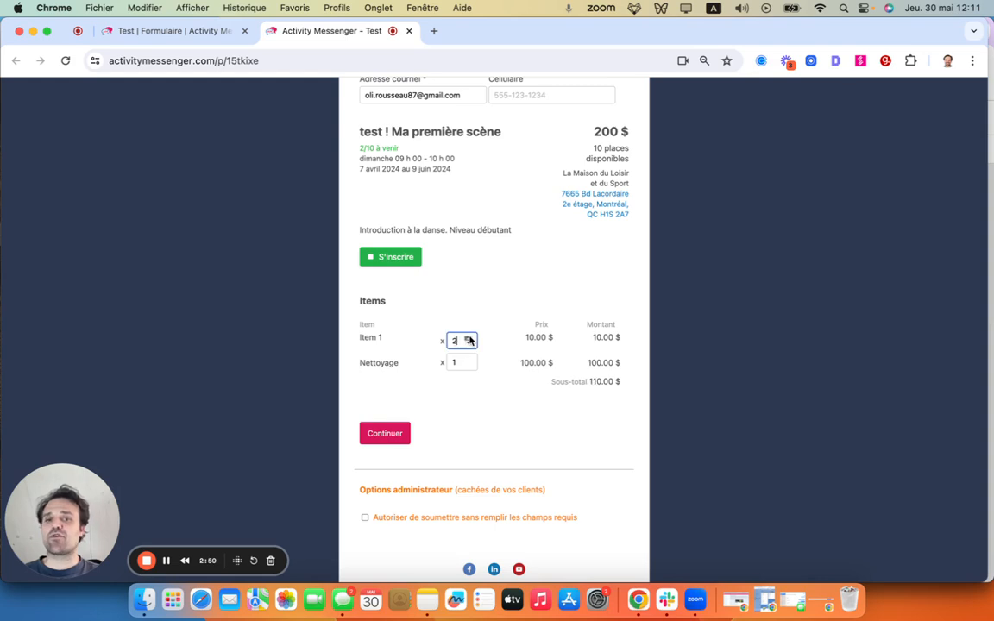
left_click(470, 338)
left_click(470, 338)
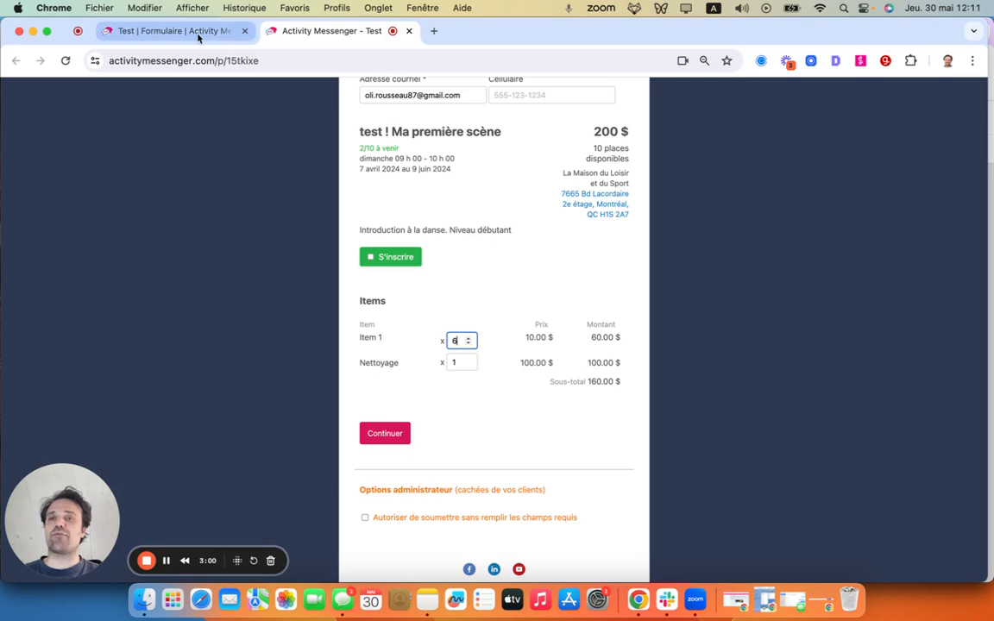
- Back in the form designer, start an Items de facture avec boîtes à cocher block with Ajout 1a and Ajout 1b priced at 5 $ each
left_click(172, 31)
scroll(449, 363, "down", 10)
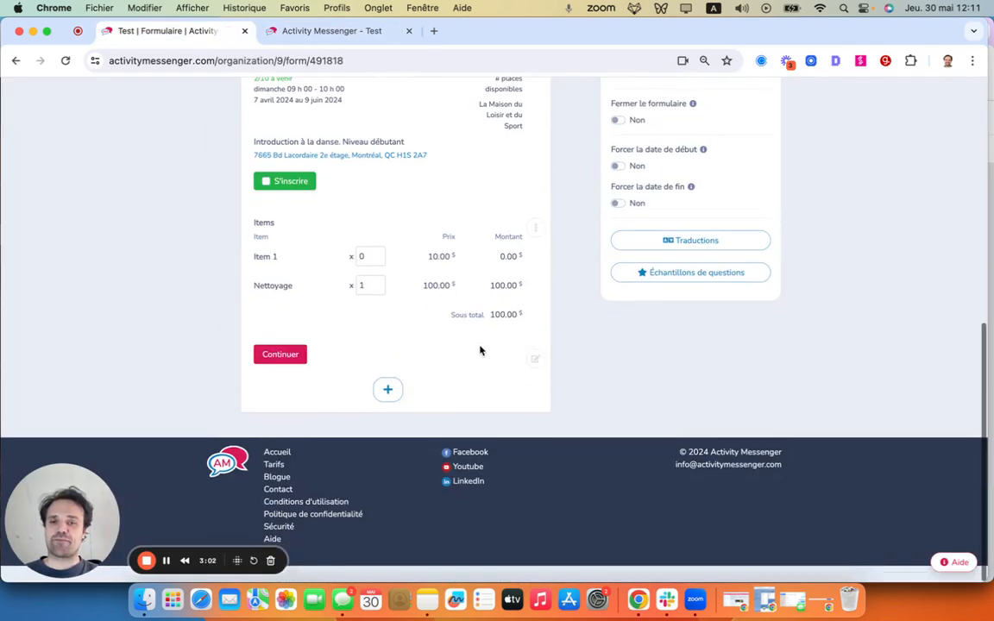
left_click(388, 409)
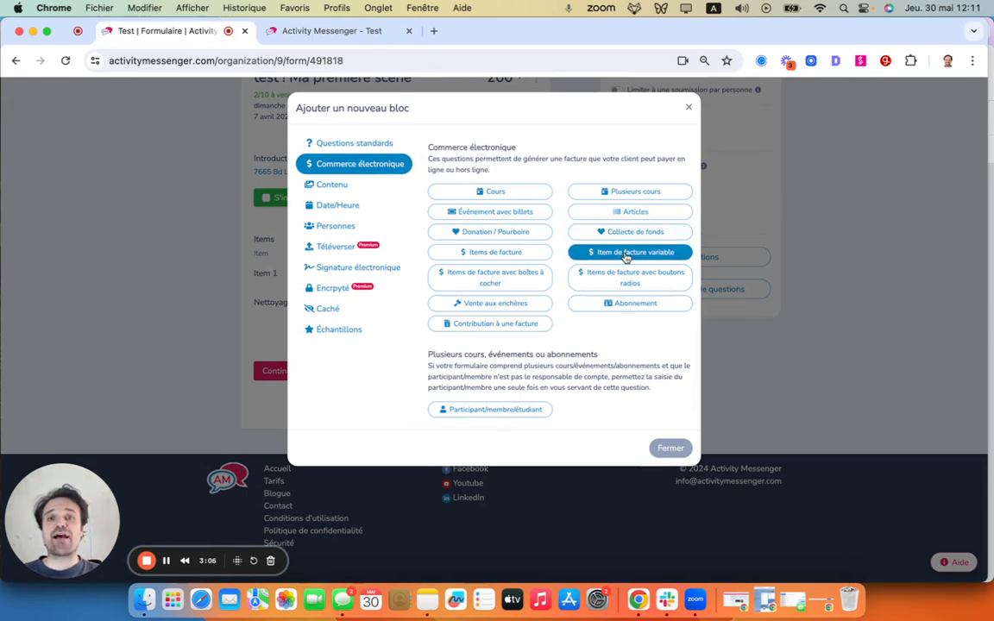
left_click(501, 283)
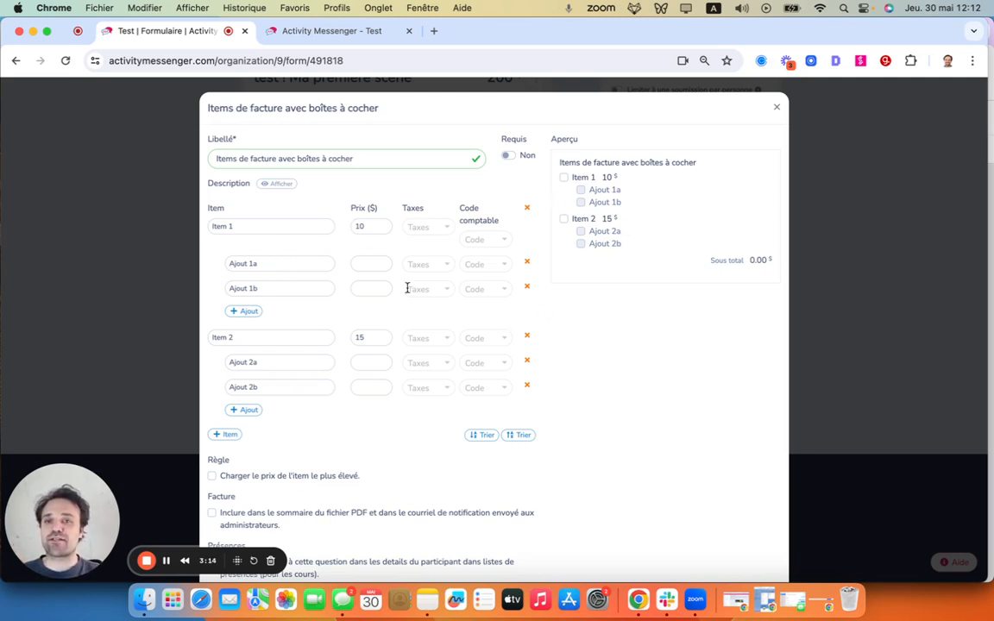
left_click(362, 263)
type("5")
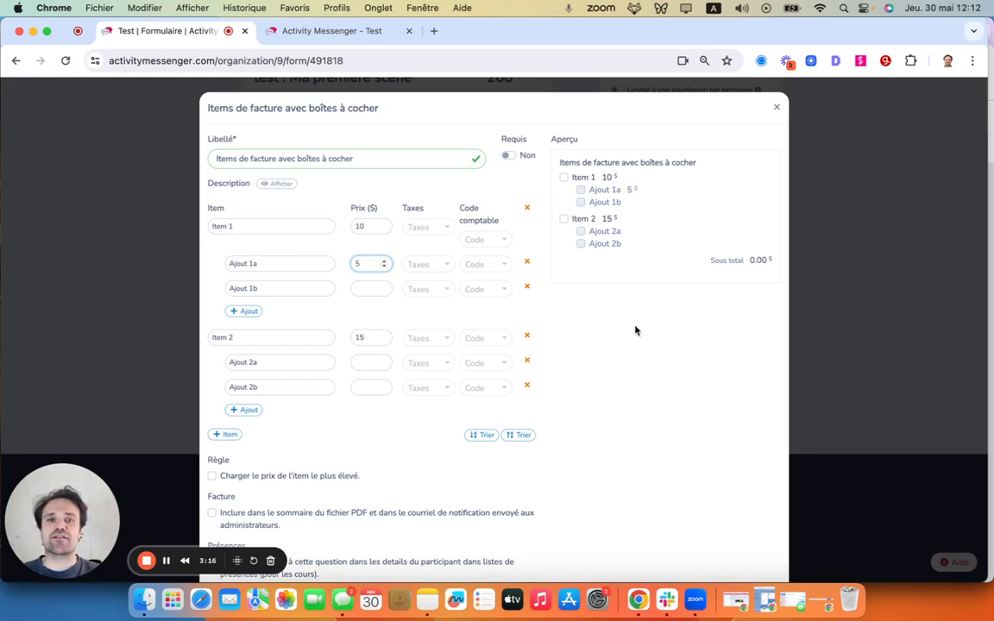
left_click(359, 288)
type("5")
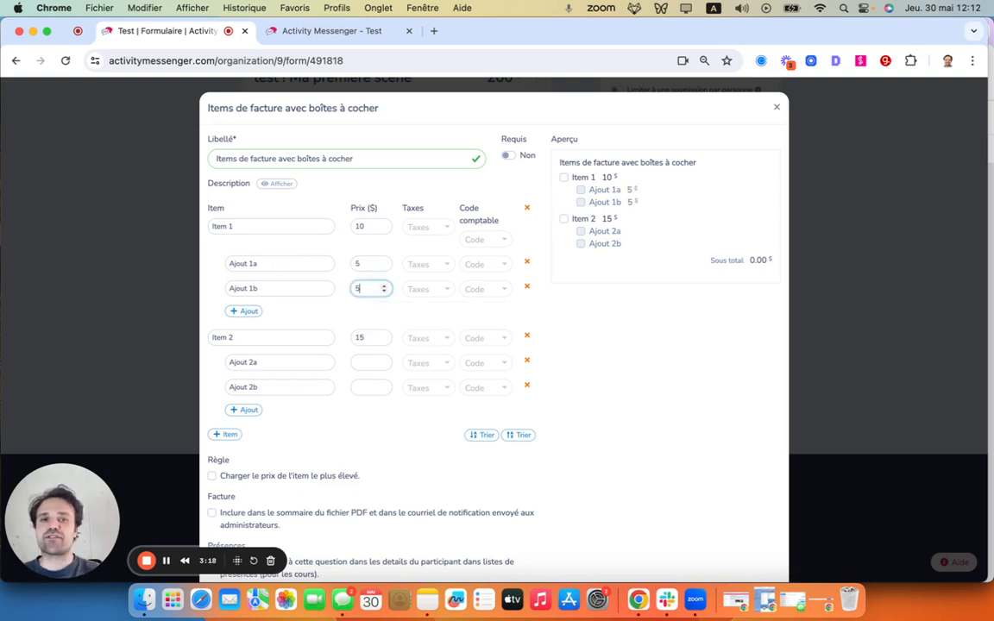
- Test Item 1 and its Ajout 1b add-on in the checkbox block's preview, and close the block without creating it
left_click(563, 178)
left_click(581, 203)
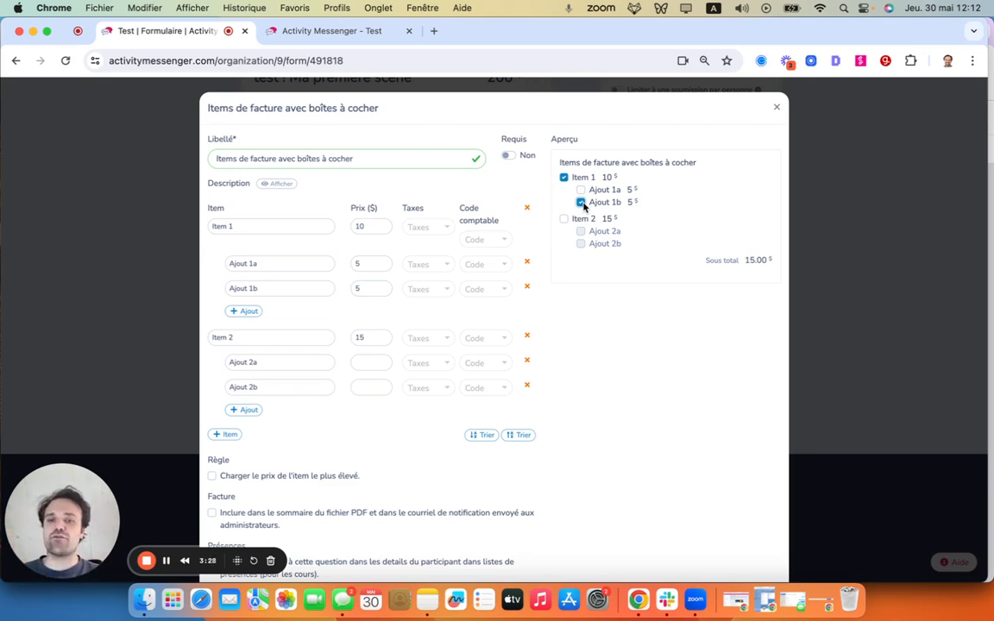
left_click(581, 202)
left_click(777, 111)
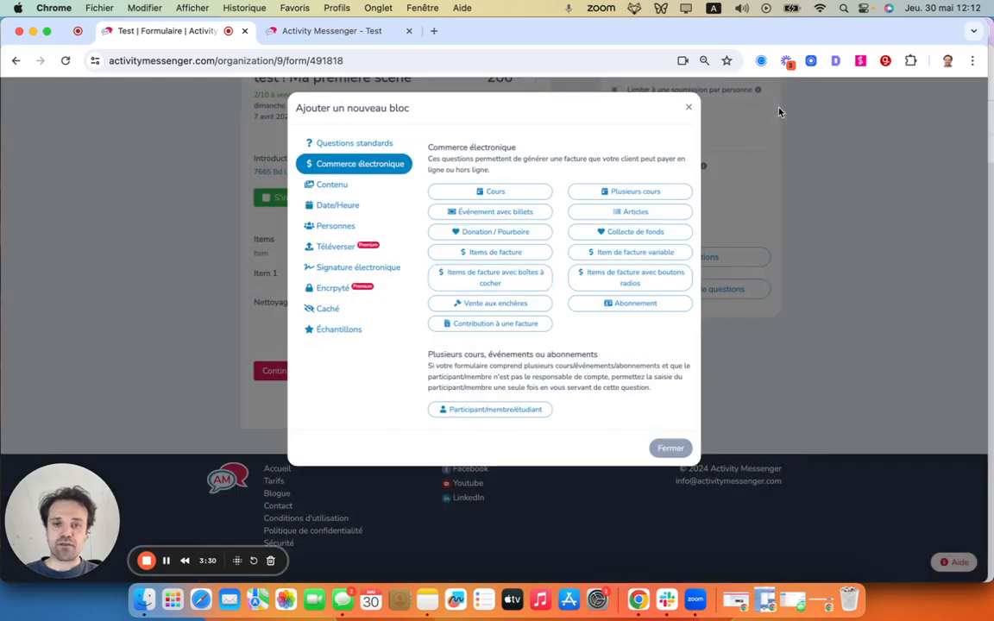
- Start an Items de facture avec boutons radios block and price Ajout 1a and Ajout 1b at 5 $ each
left_click(631, 278)
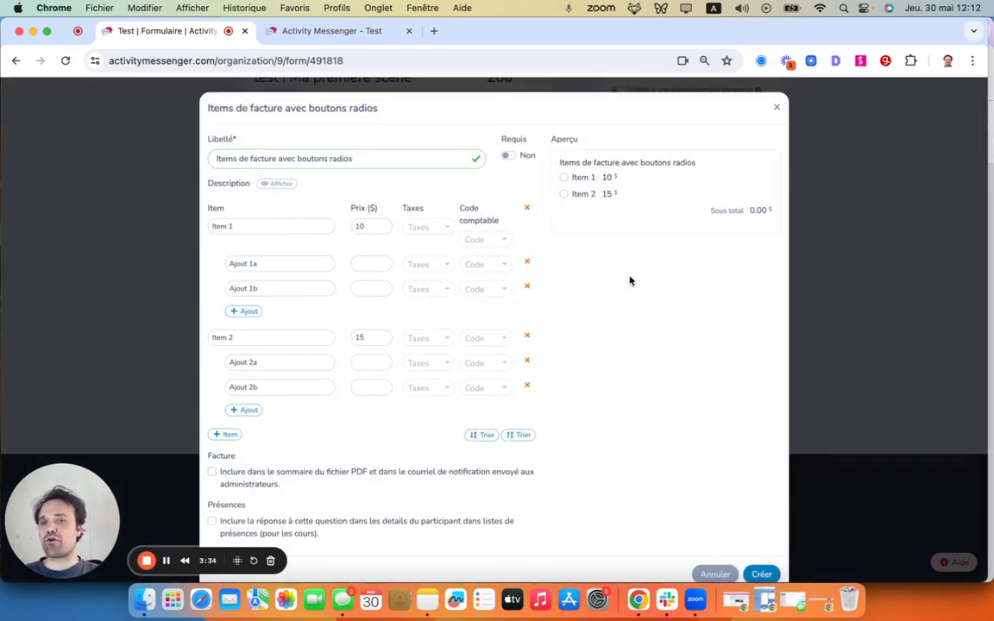
left_click(358, 263)
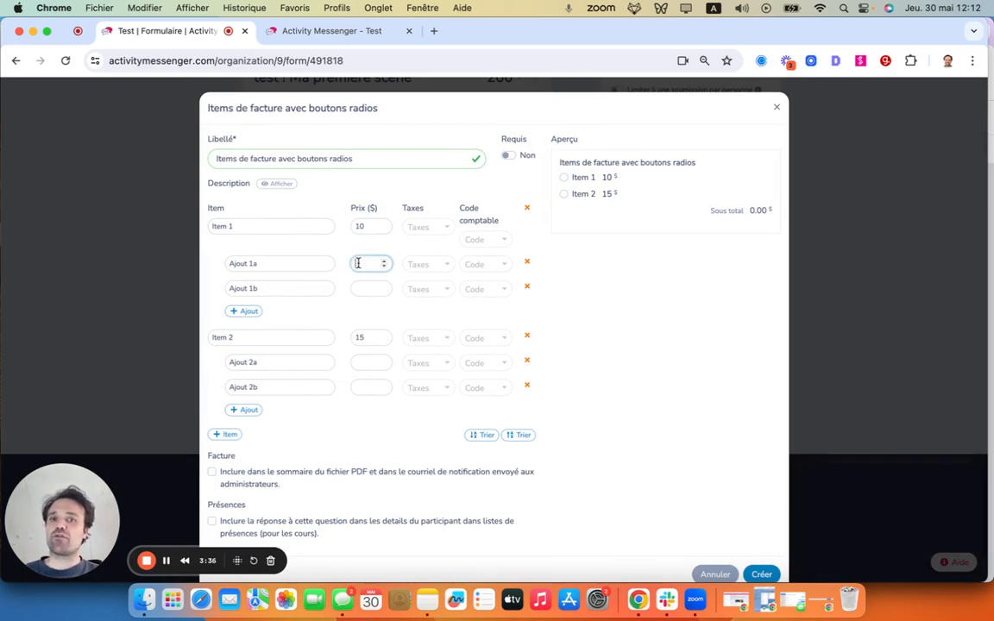
type("5")
left_click(365, 291)
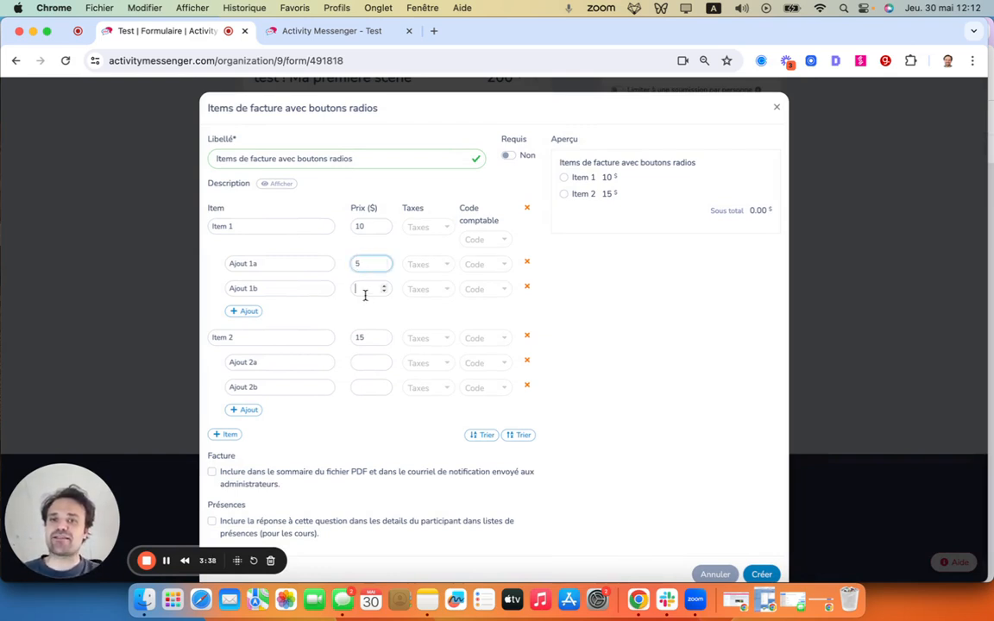
type("5")
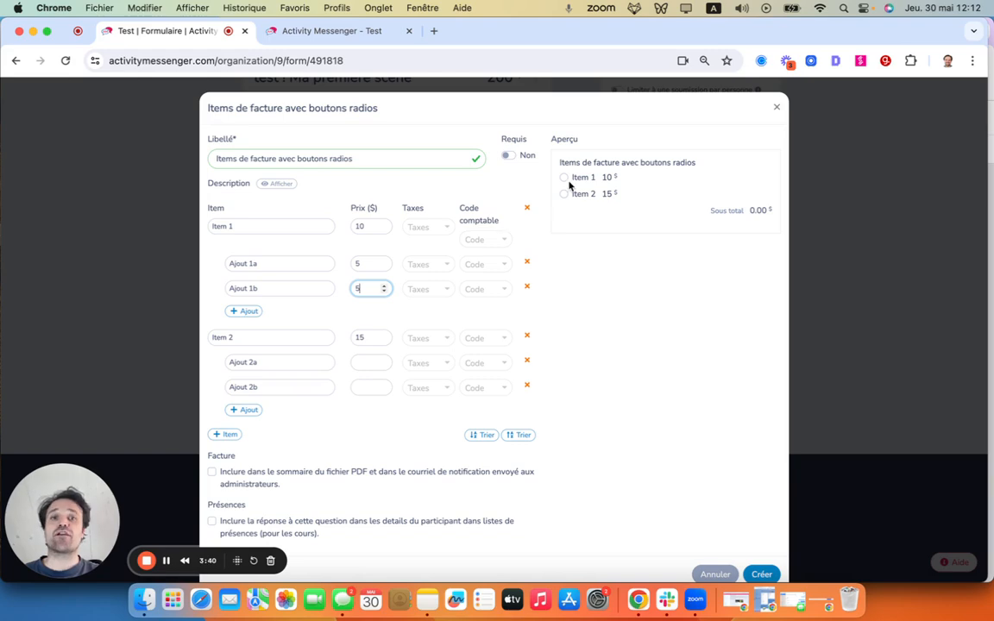
- Test Item 1 and its add-on choices in the radio-button block's preview, and cancel the block
left_click(564, 178)
left_click(580, 190)
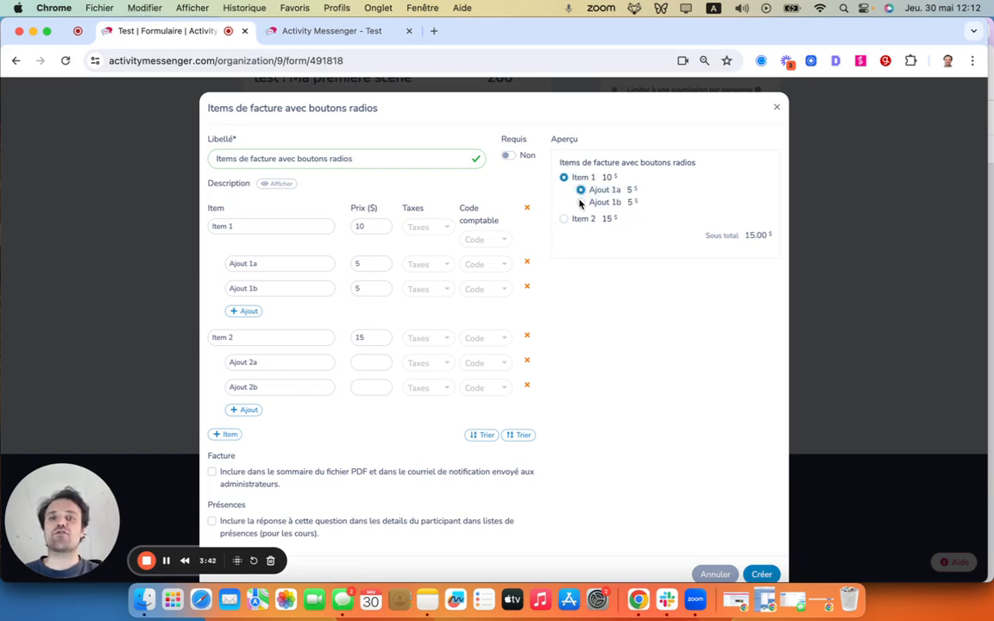
left_click(581, 202)
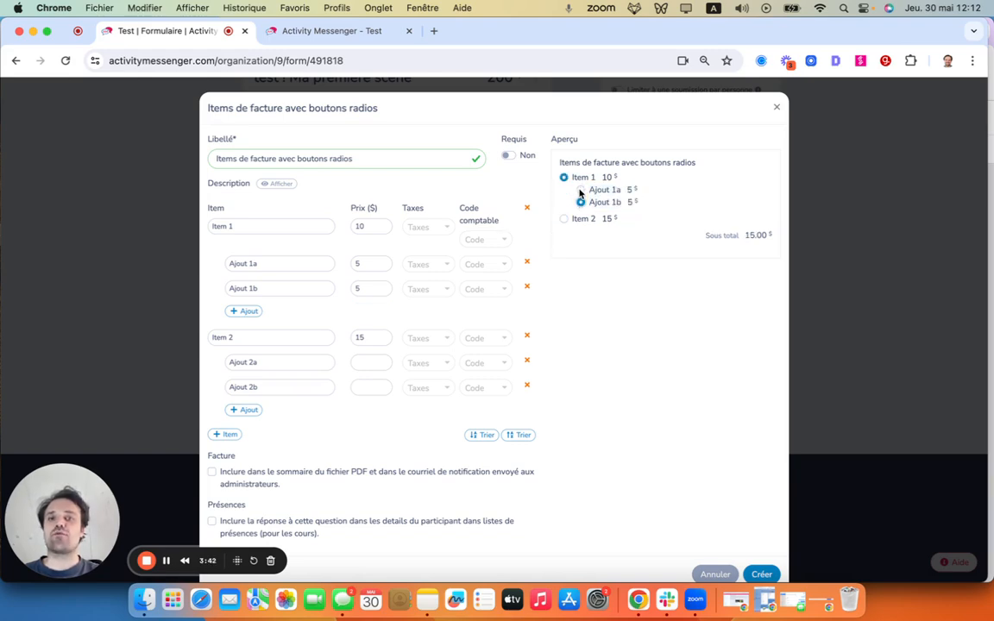
left_click(714, 575)
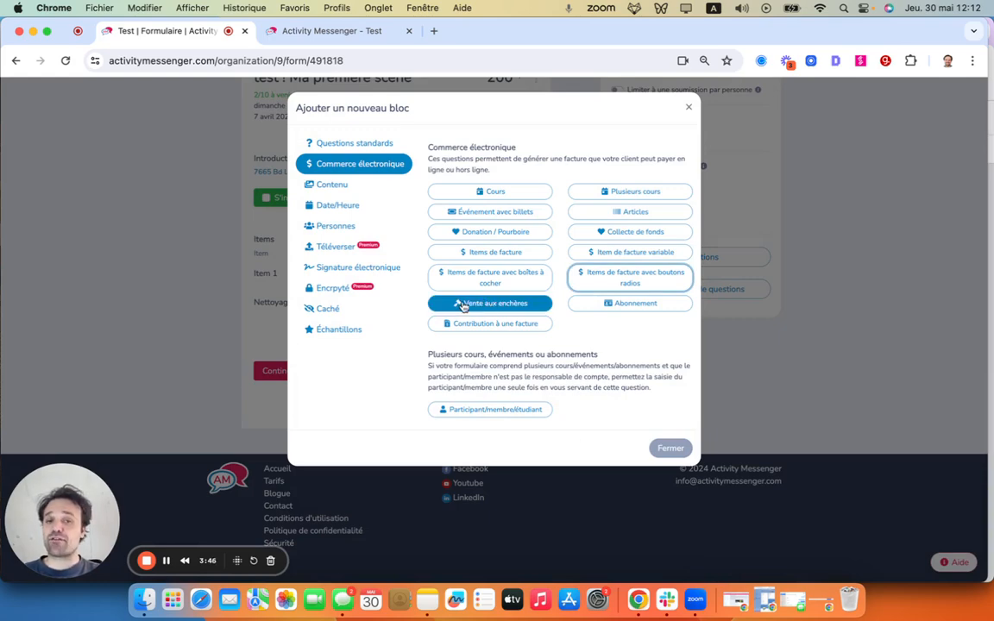
- Add an Abonnement block to the form for the Cours de boxe membership
left_click(609, 306)
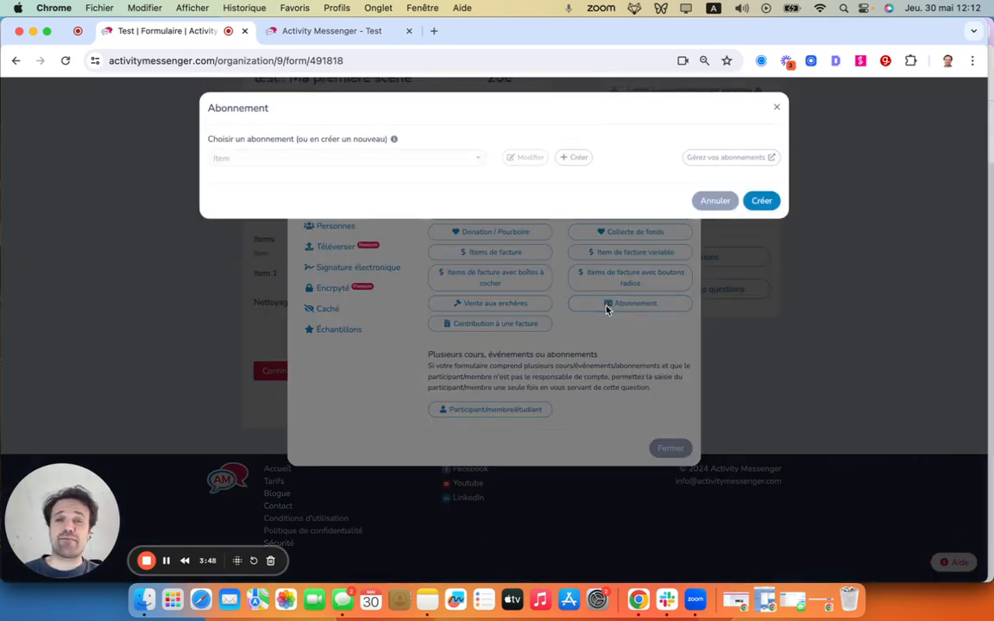
left_click(245, 153)
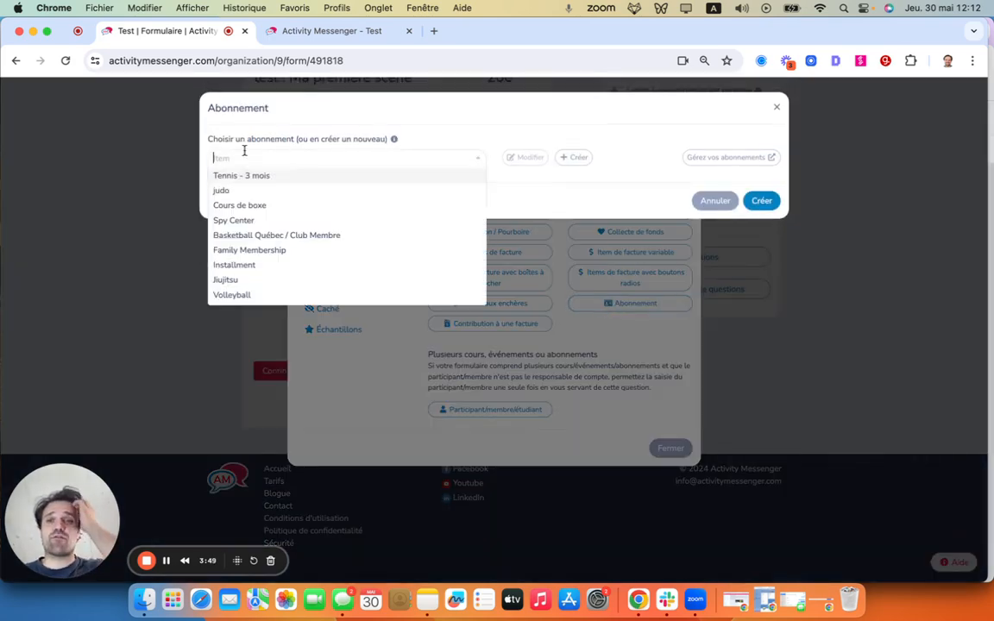
left_click(264, 205)
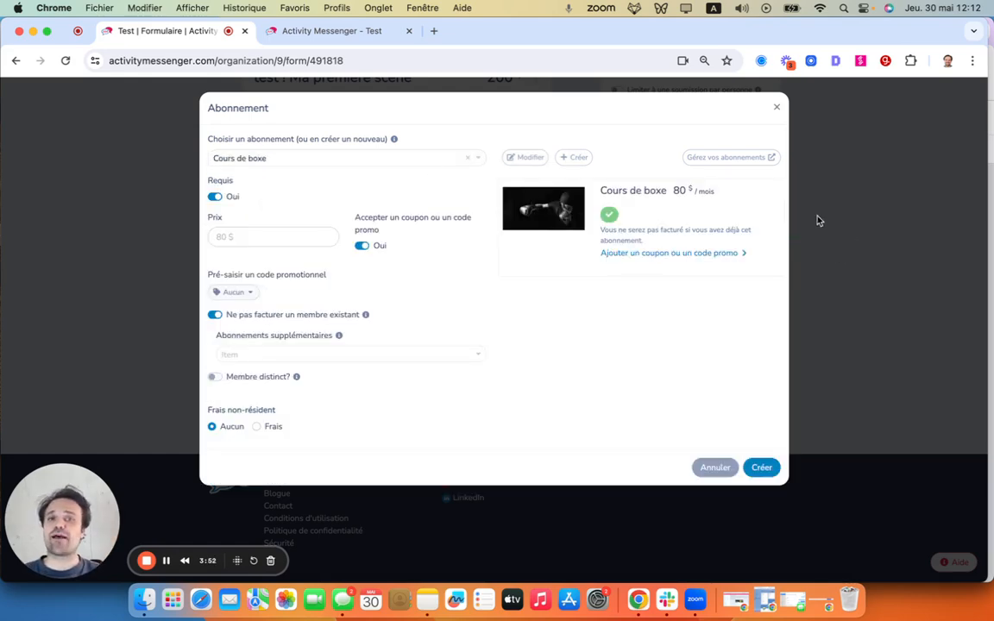
left_click(761, 466)
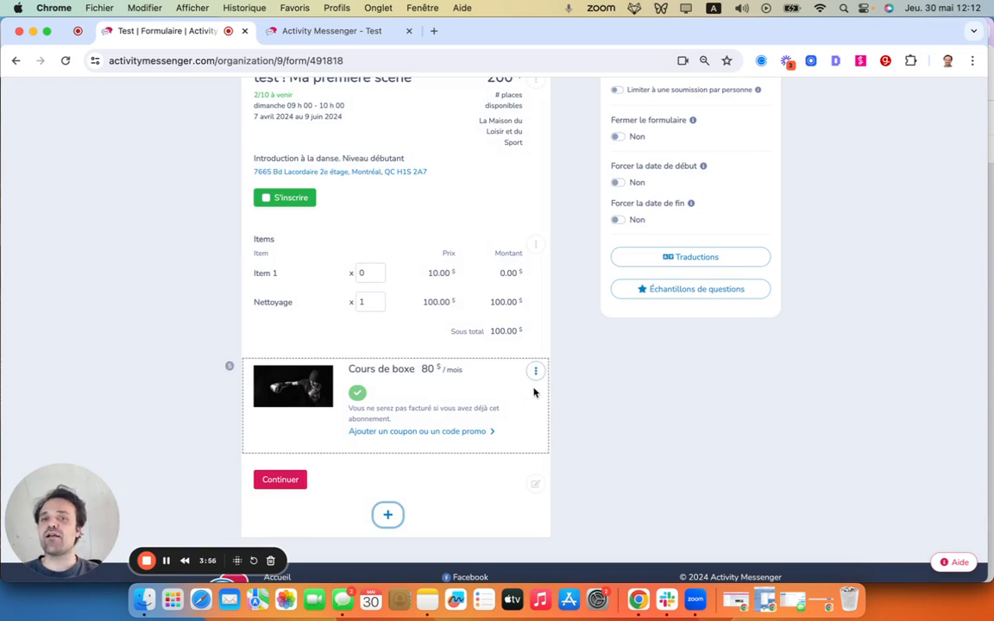
- Try making the Cours de boxe membership block optional, and cancel the edit without saving
left_click(535, 371)
left_click(544, 391)
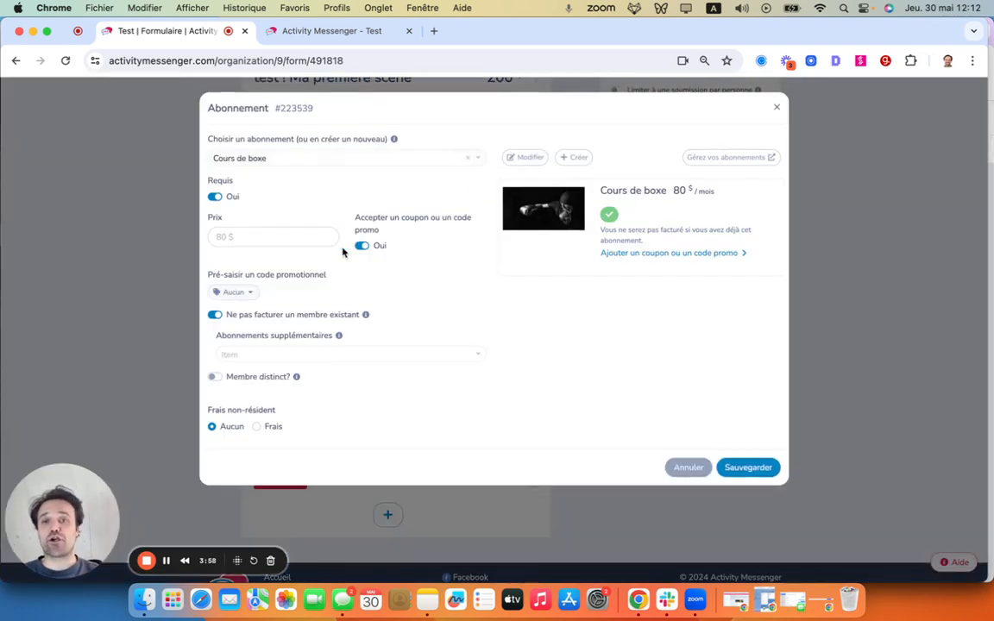
left_click(214, 197)
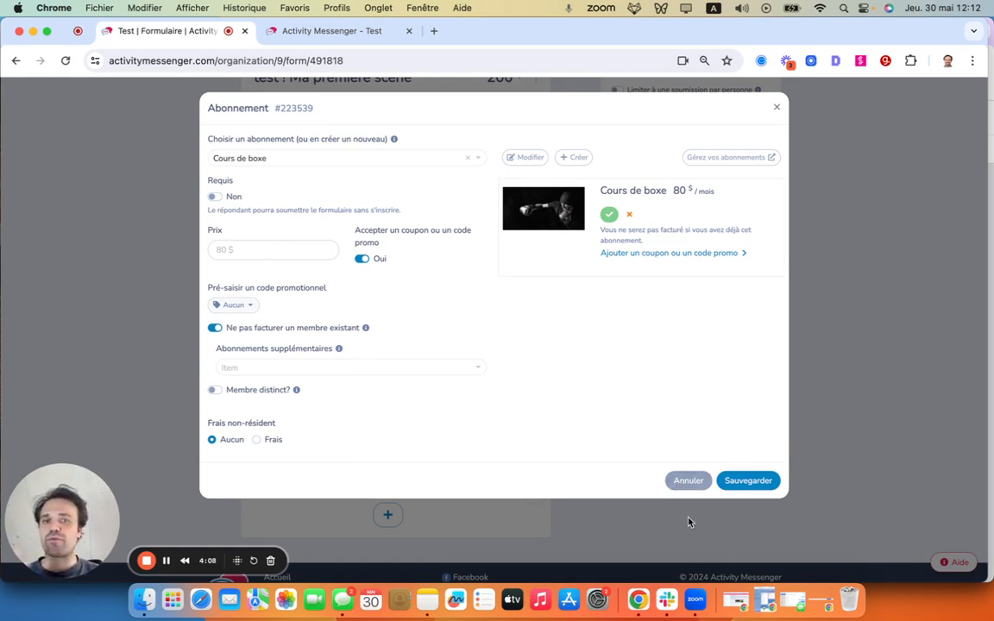
left_click(688, 481)
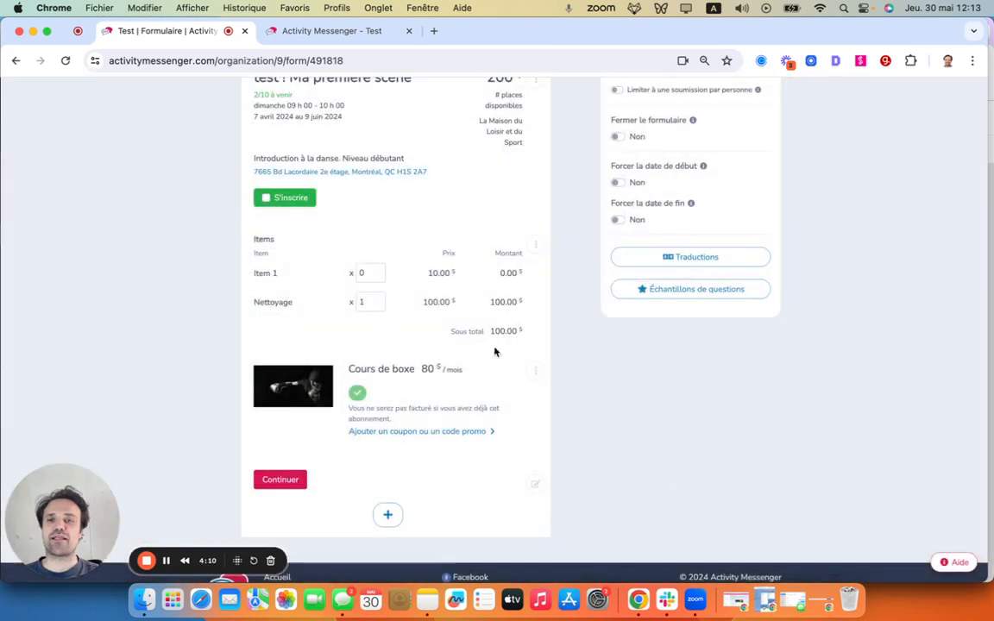
- Review the settings of a new Contribution à une facture block and cancel it
scroll(477, 336, "down", 3)
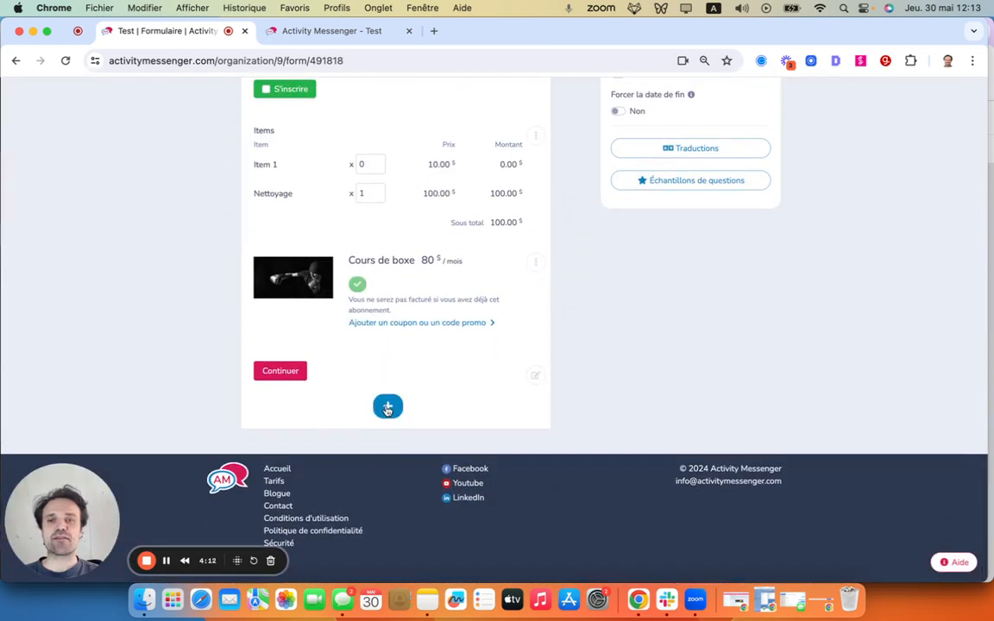
left_click(388, 407)
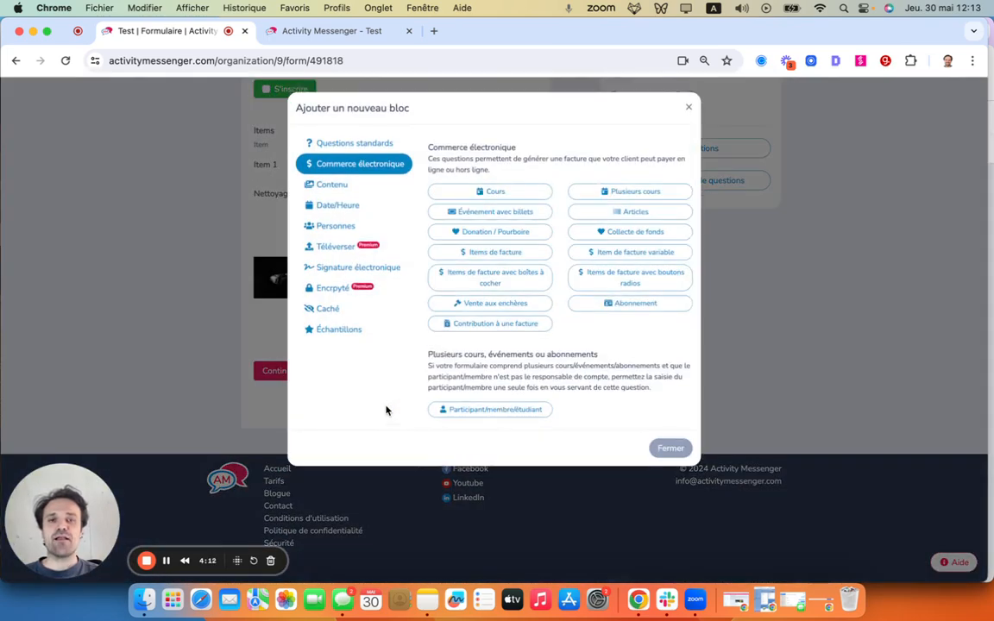
left_click(458, 327)
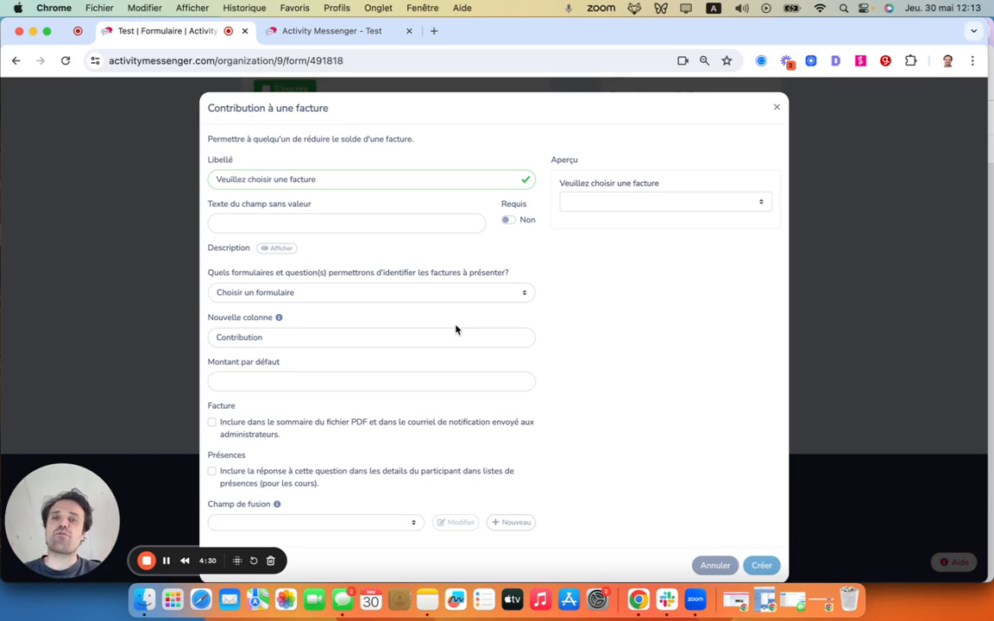
left_click(715, 565)
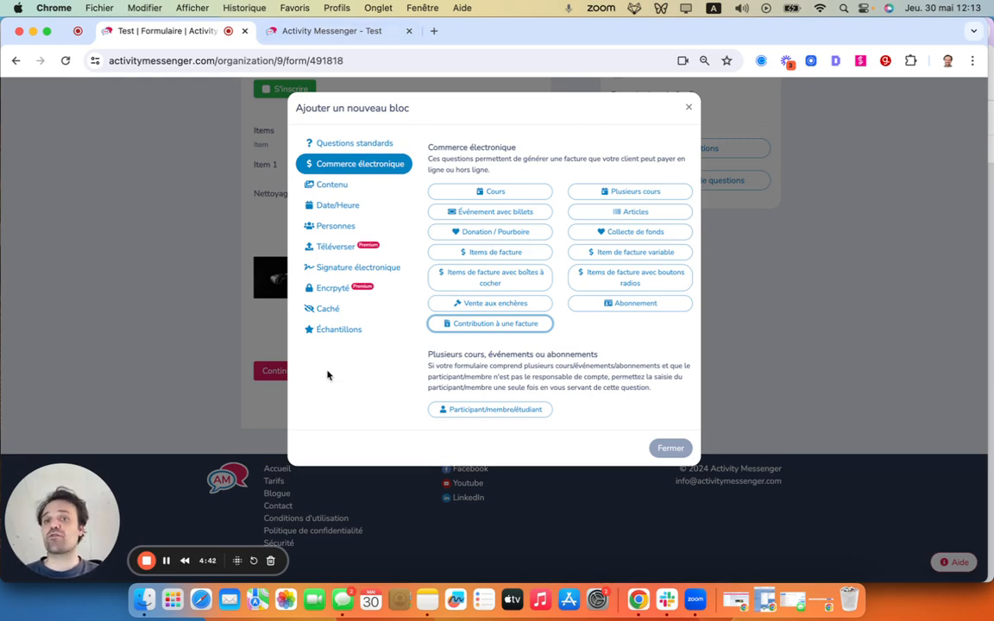
- Add a Signature de l'administrateur block to the form, reopen its settings and close them without saving
left_click(337, 270)
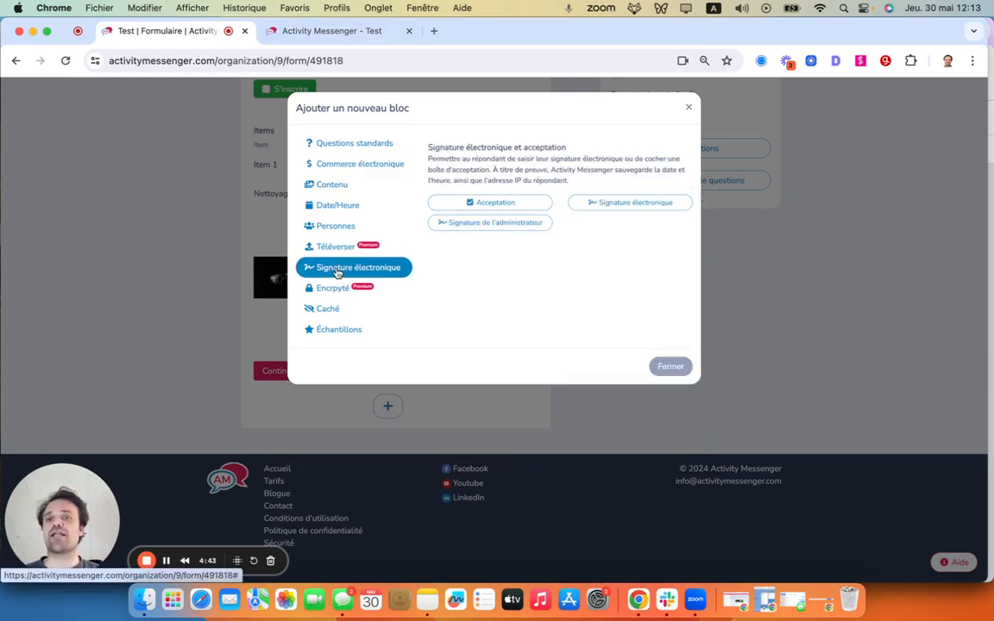
left_click(472, 223)
left_click(674, 290)
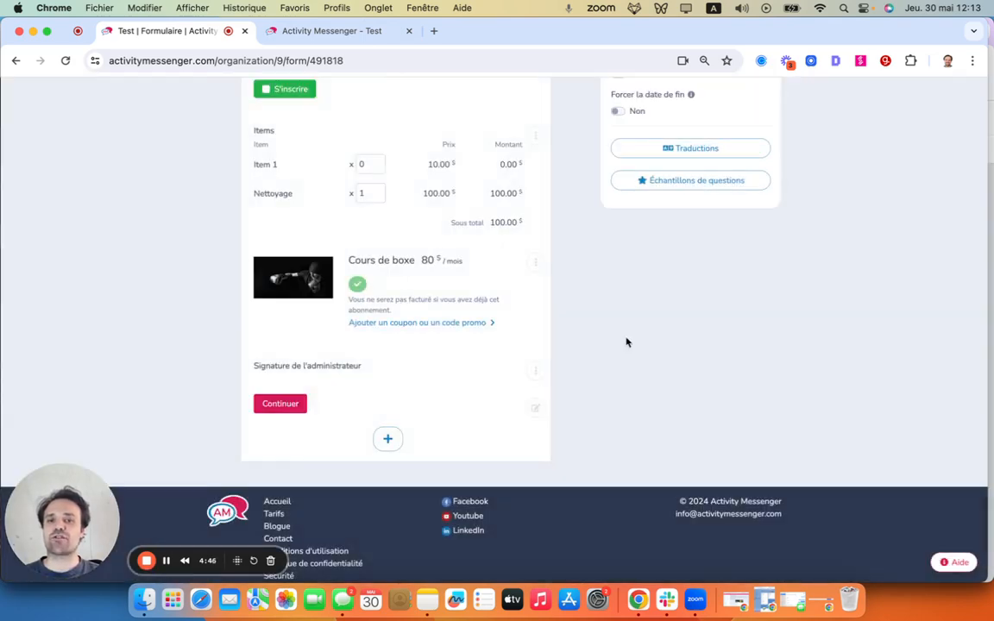
left_click(536, 371)
left_click(558, 392)
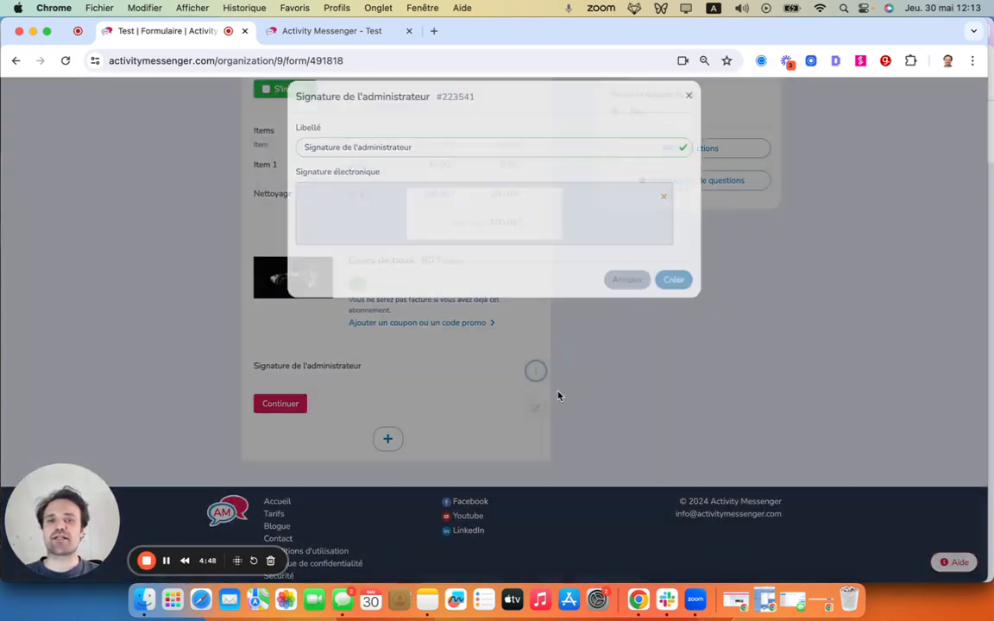
left_click(602, 291)
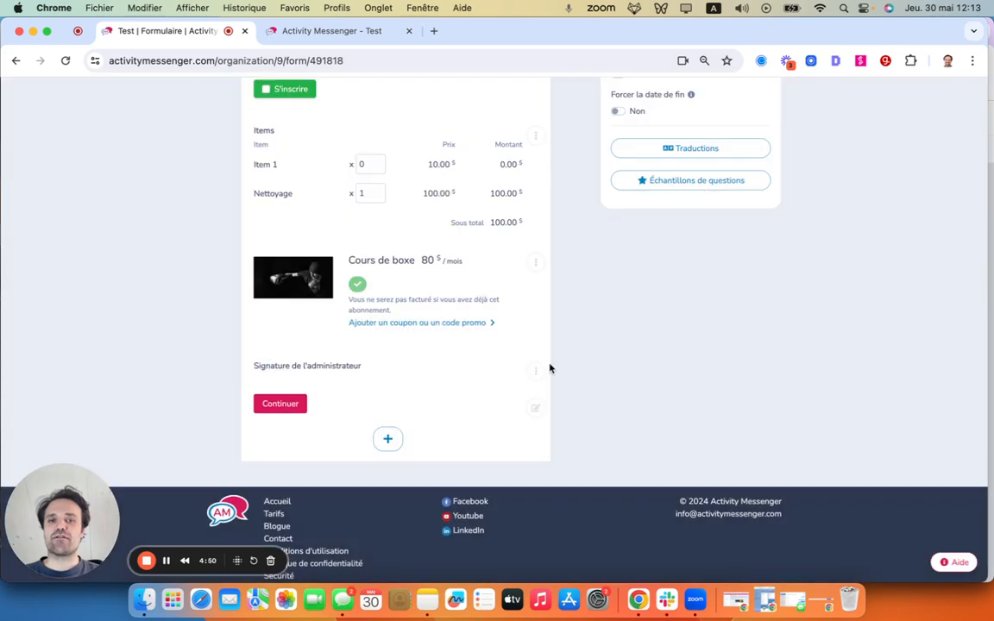
- Remove the Signature de l'administrateur block from the form and confirm its removal
left_click(535, 370)
left_click(552, 443)
left_click(545, 183)
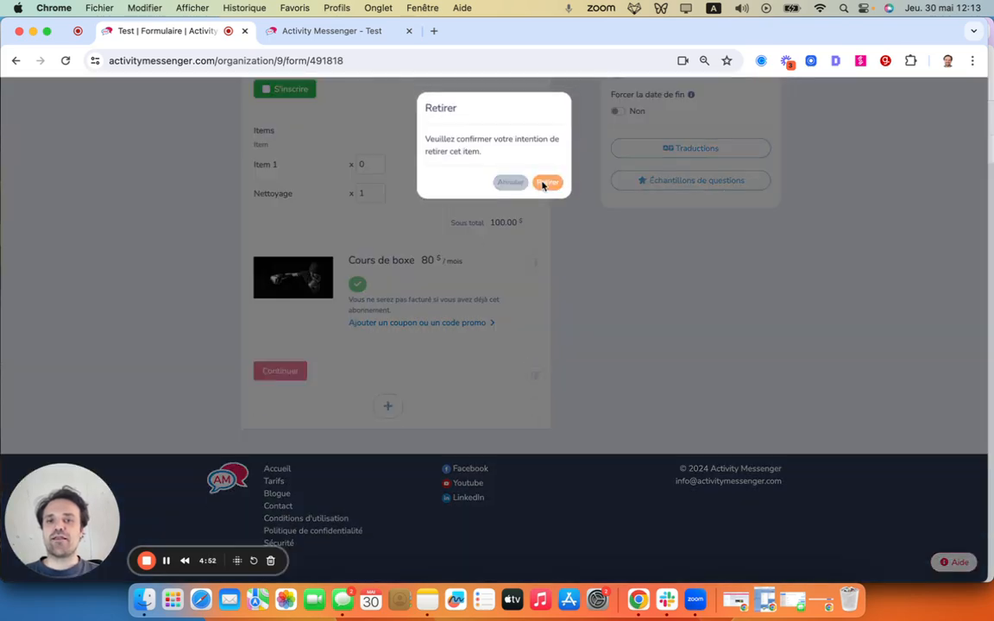
- Add a Signature électronique block to the form
left_click(388, 406)
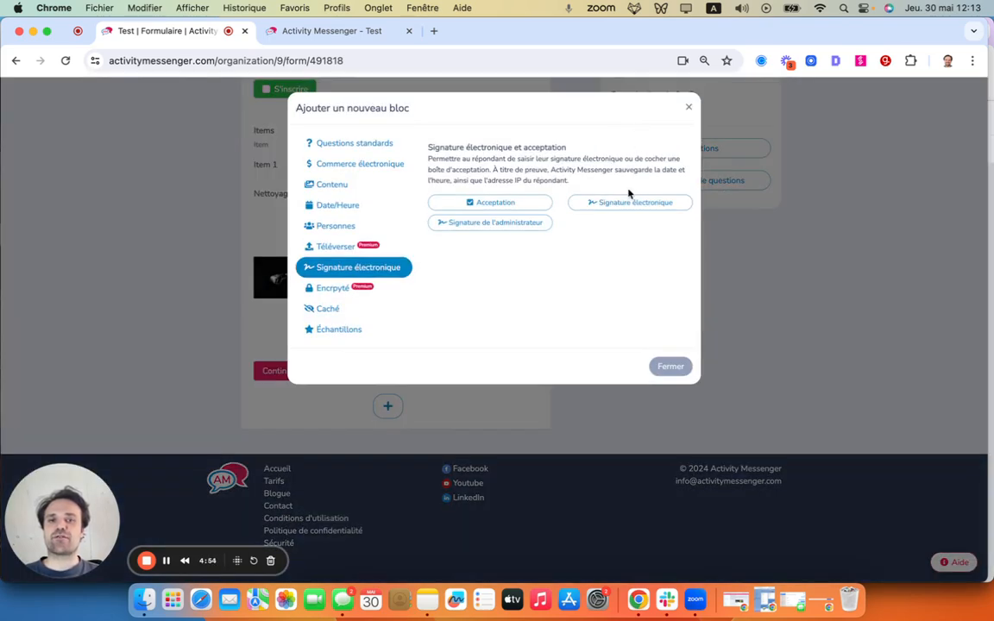
left_click(629, 200)
left_click(763, 357)
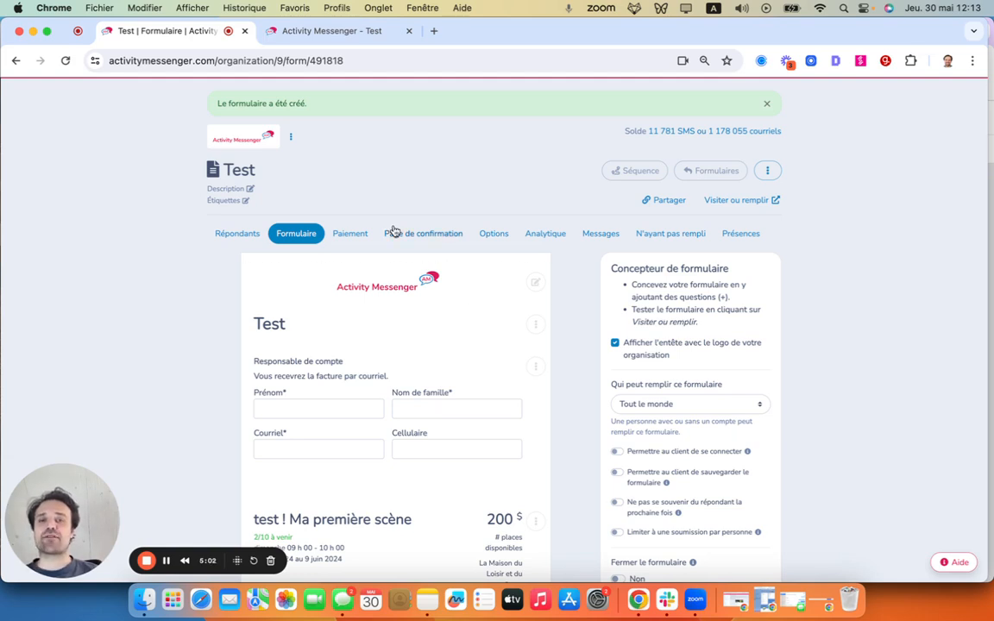
- Review the form's payment options without saving them, and examine the preview of its confirmation page
left_click(346, 236)
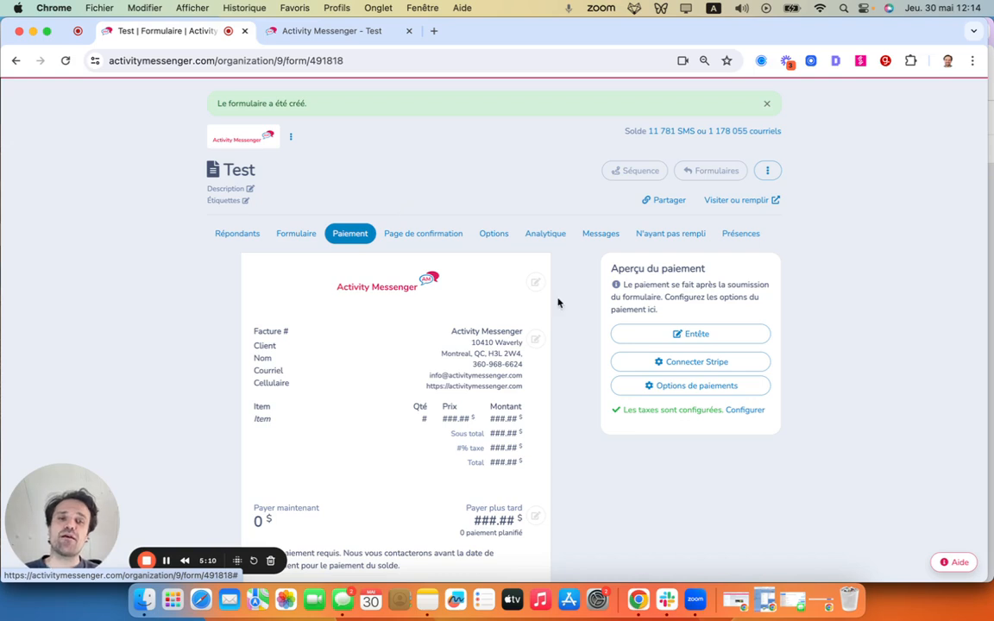
left_click(688, 385)
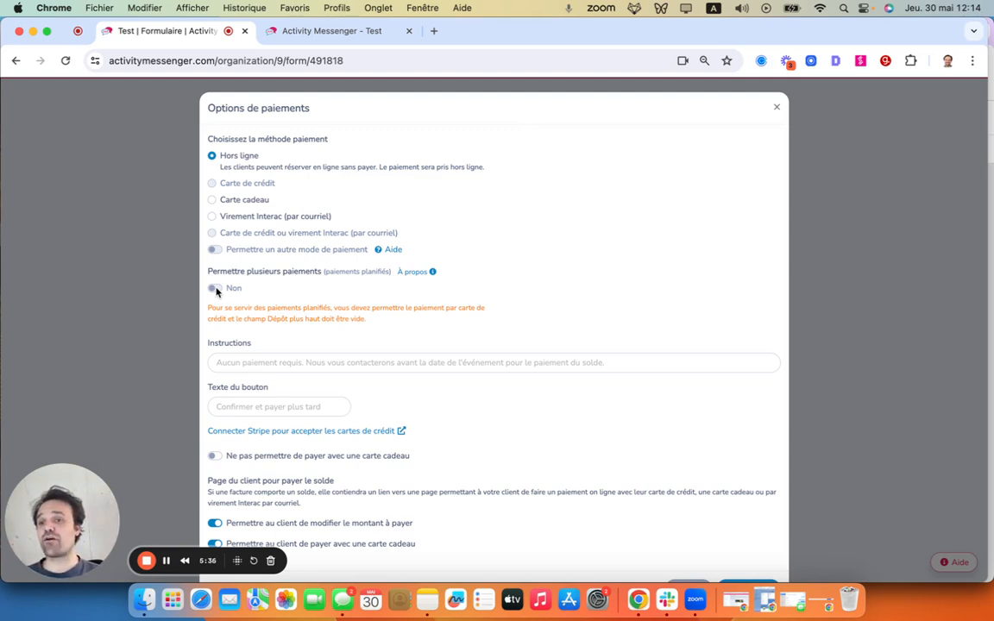
scroll(345, 320, "down", 2)
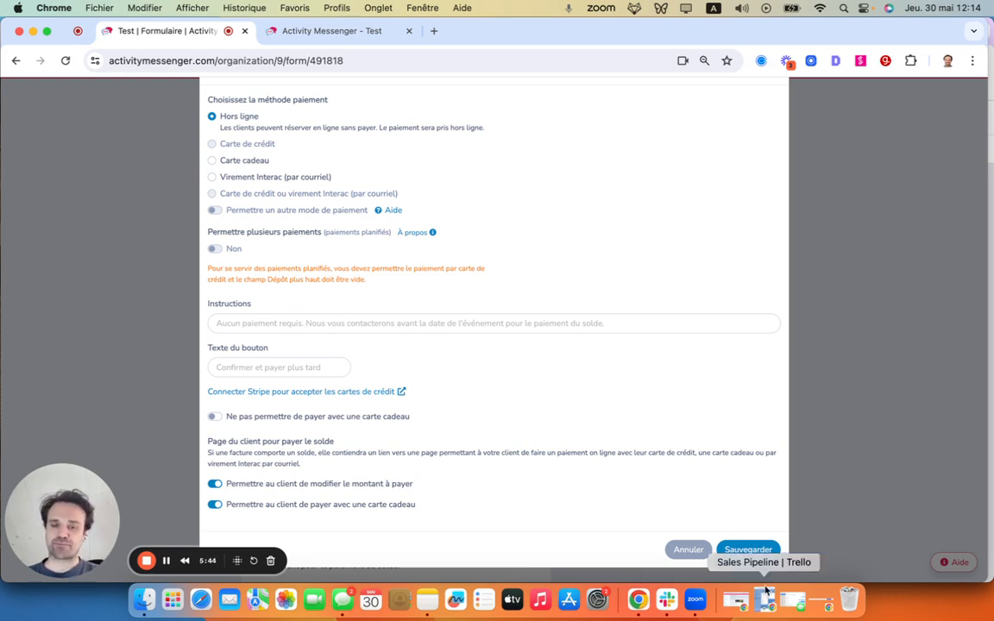
scroll(696, 460, "up", 2)
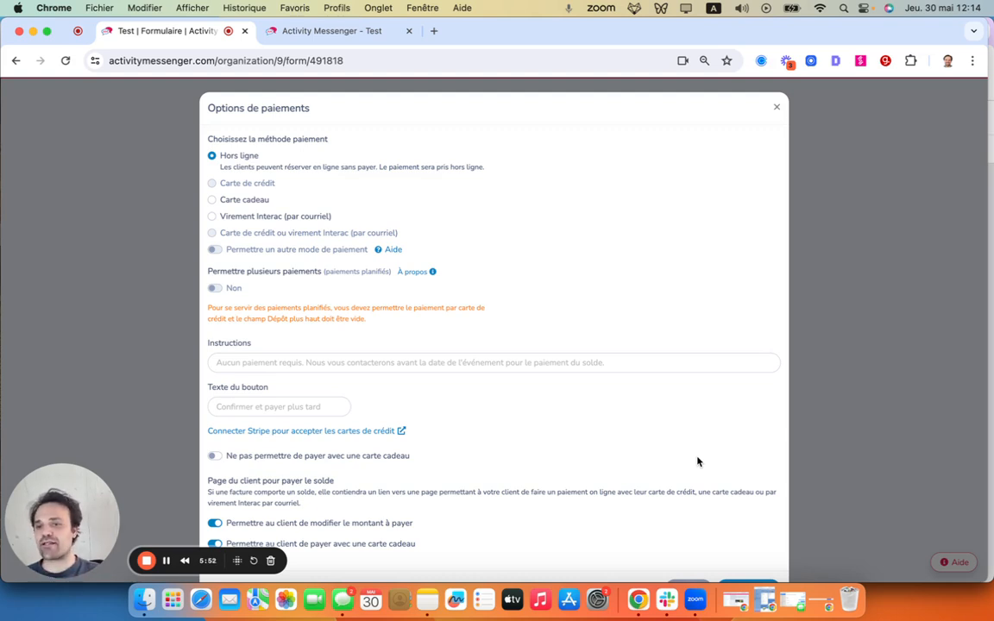
scroll(697, 461, "down", 2)
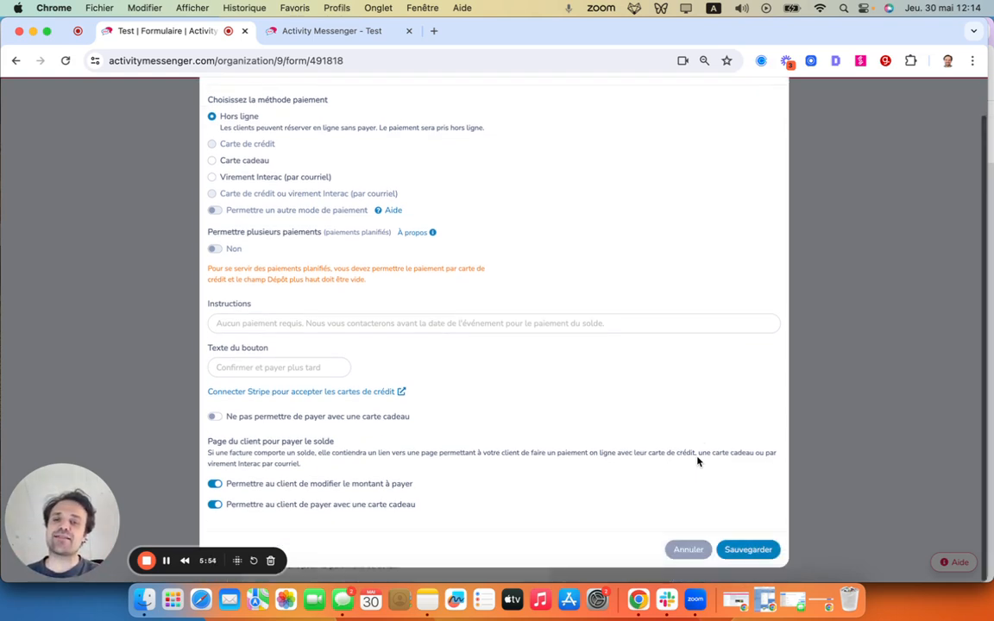
left_click(689, 550)
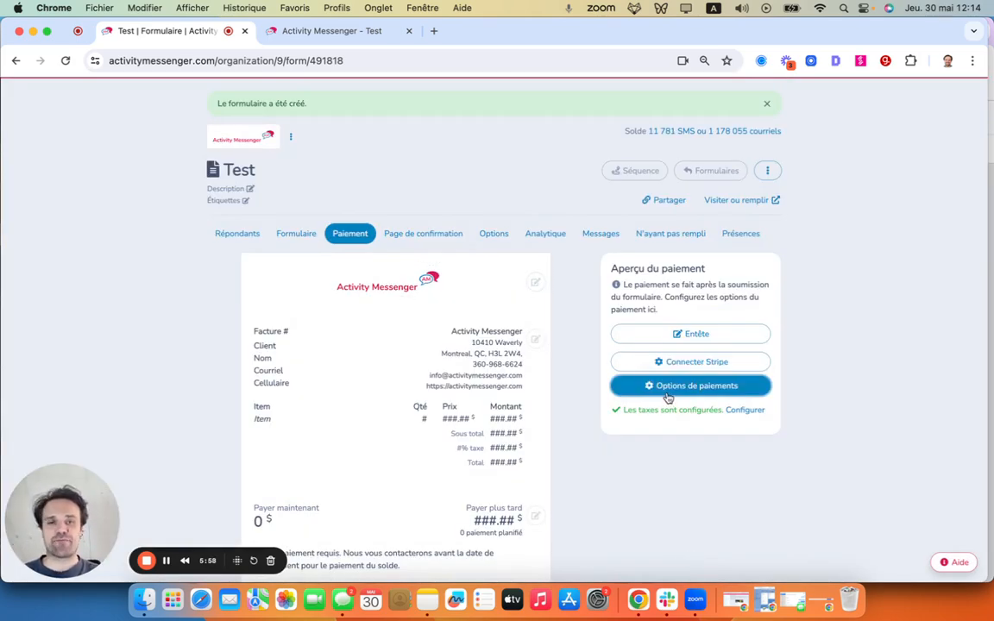
left_click(421, 233)
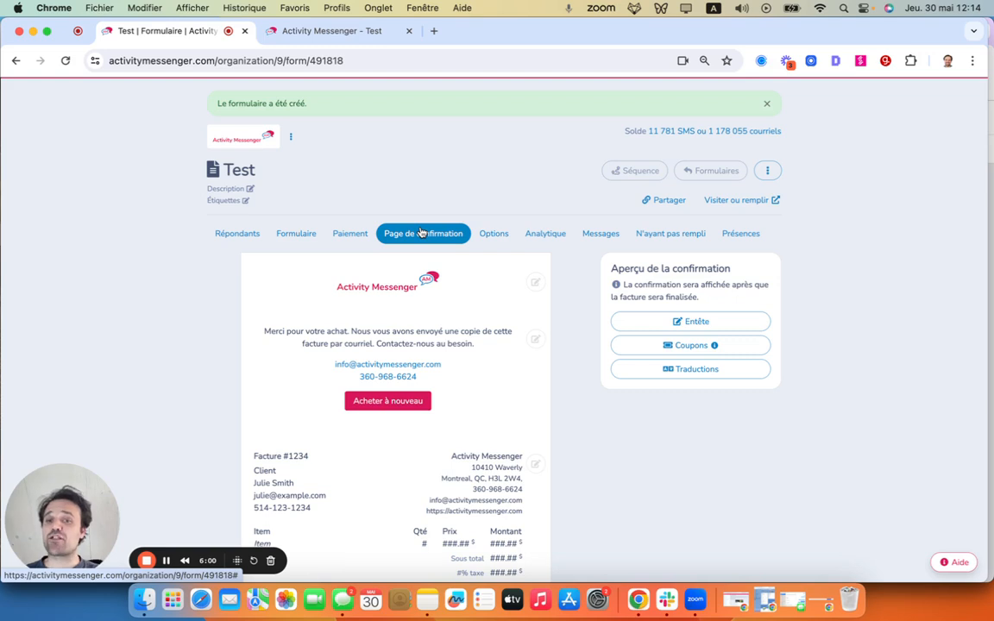
scroll(391, 307, "down", 3)
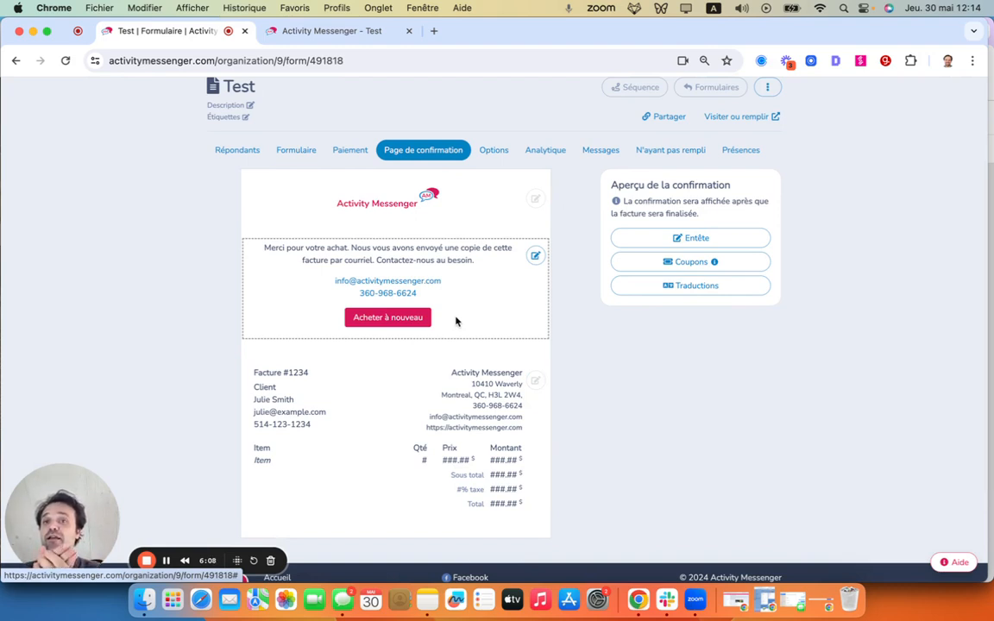
- Submit the filled-in public Test form and confirm the order with payment later
left_click(328, 31)
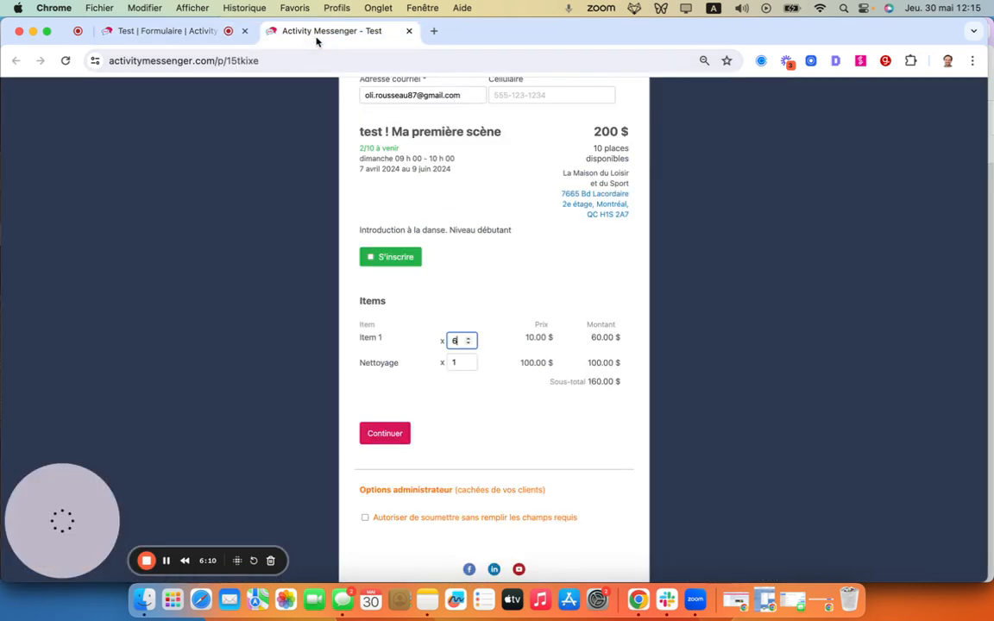
scroll(481, 277, "up", 2)
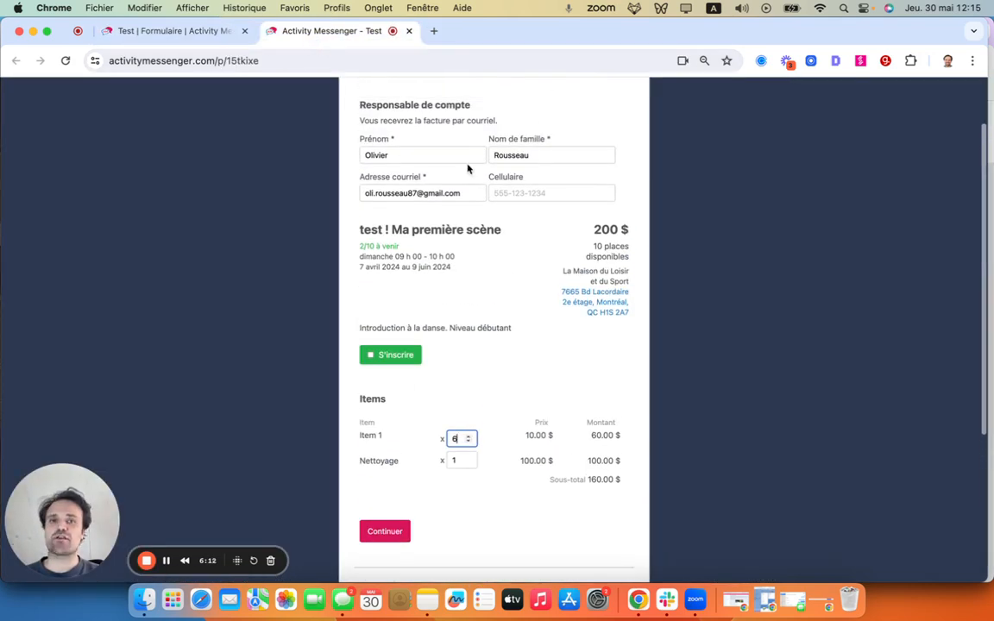
left_click(394, 530)
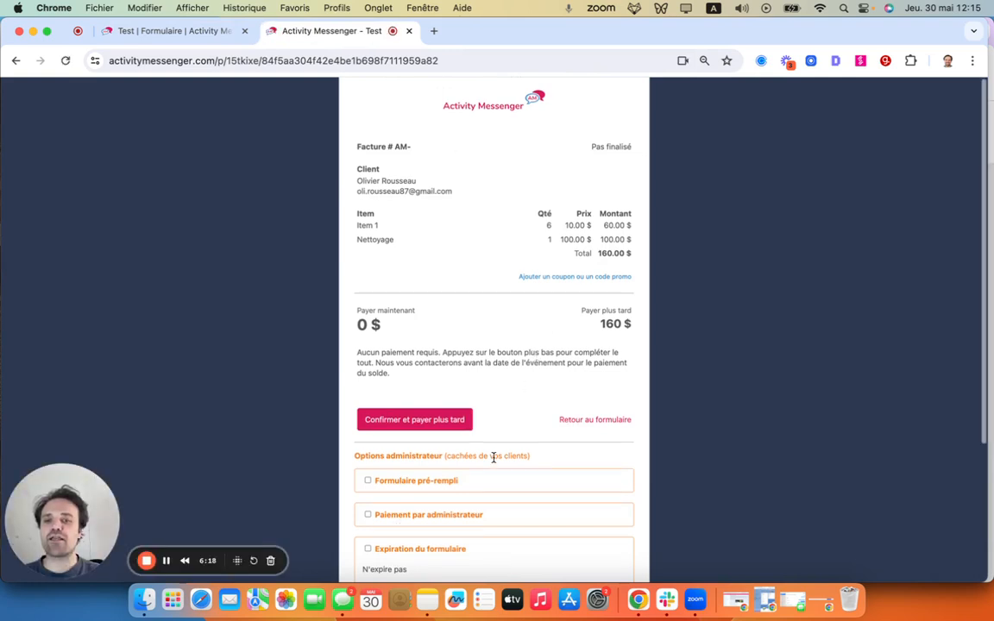
scroll(591, 304, "down", 3)
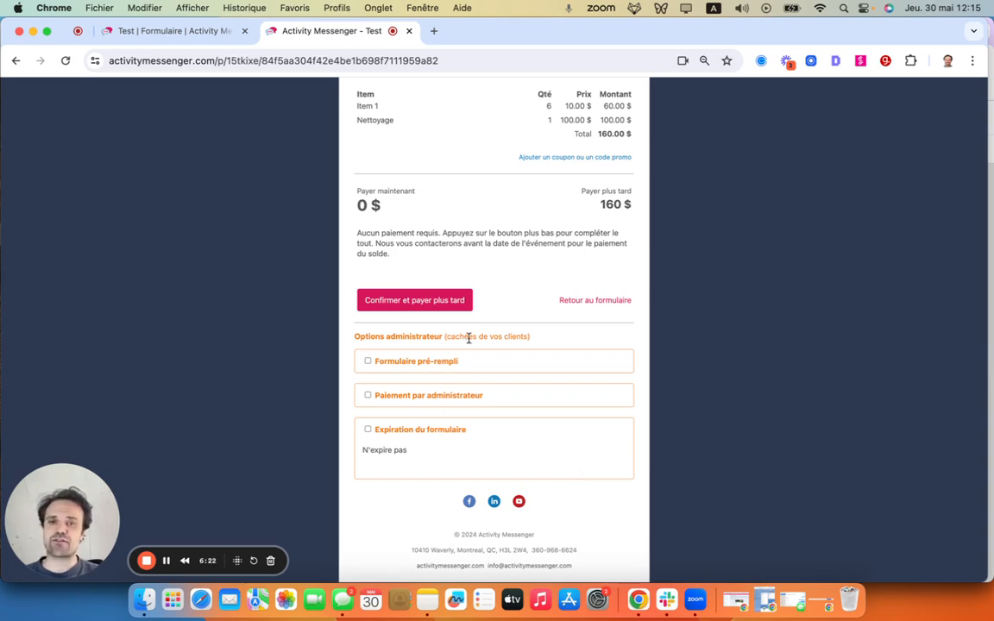
left_click(380, 298)
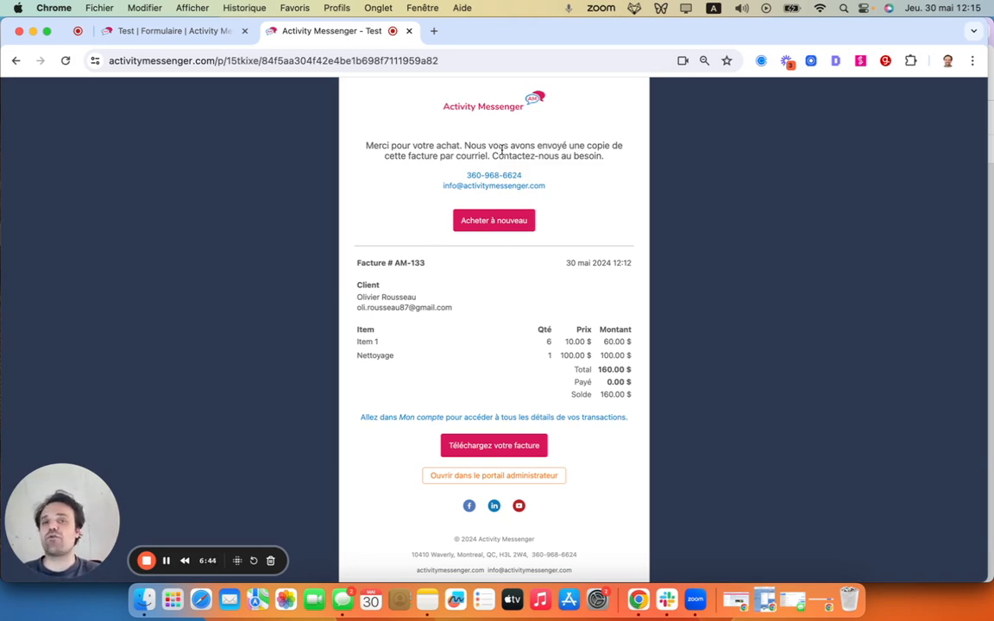
- Return to the form editor, view the organisation details shown on the confirmation page's invoice, and cancel the edit
left_click(168, 31)
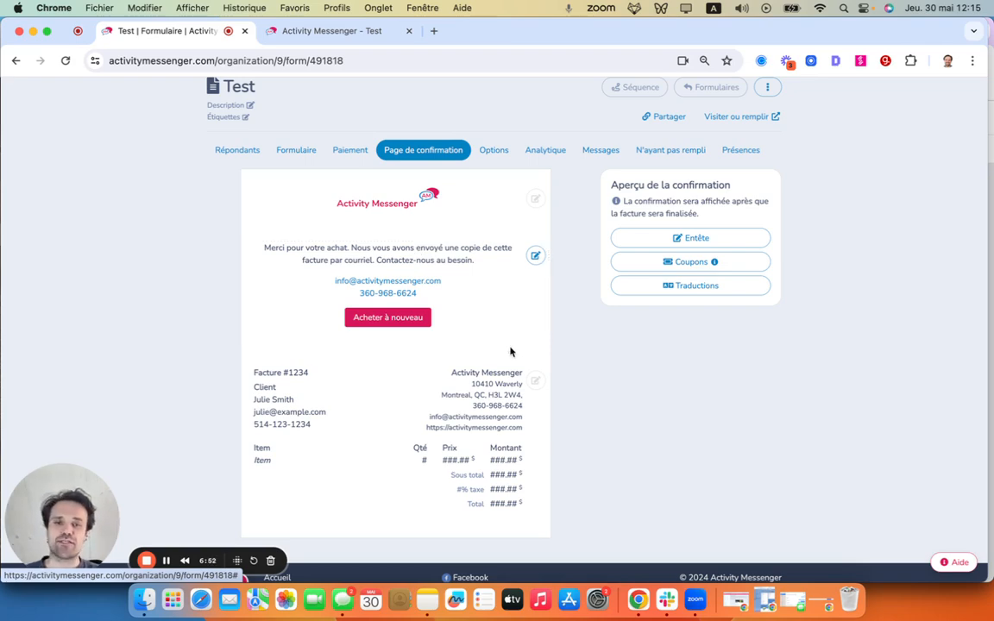
left_click(535, 380)
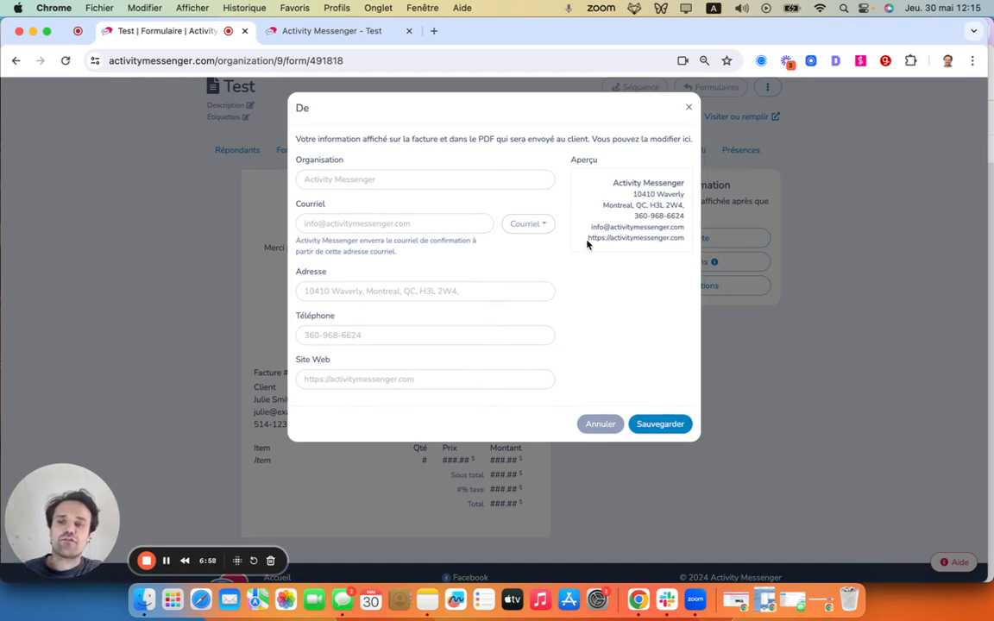
left_click(598, 425)
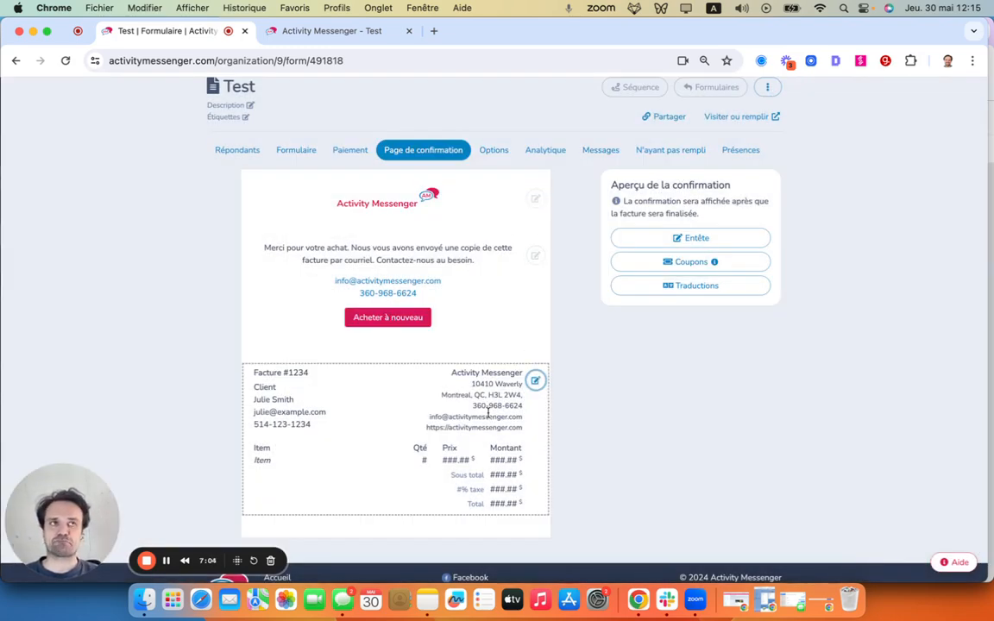
- In the form's options, include the form answers in the PDF document and set the language to Français
left_click(494, 151)
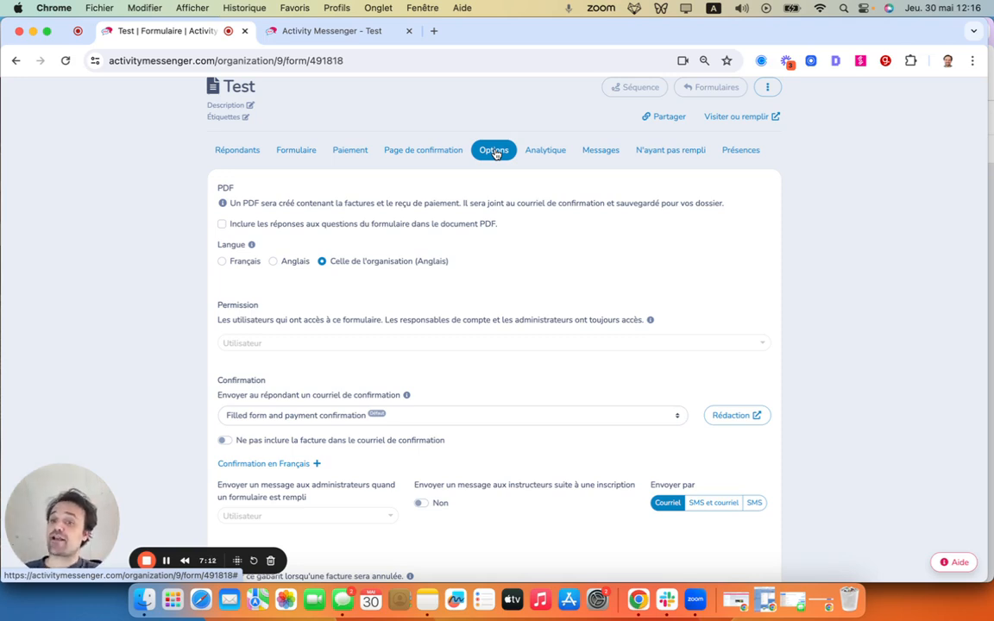
left_click(221, 224)
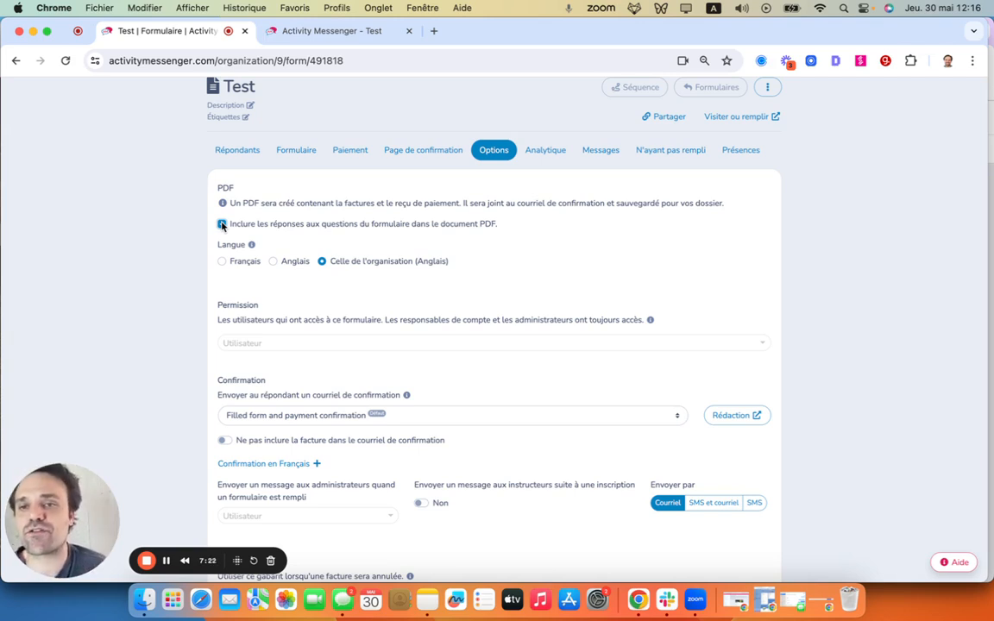
left_click(222, 224)
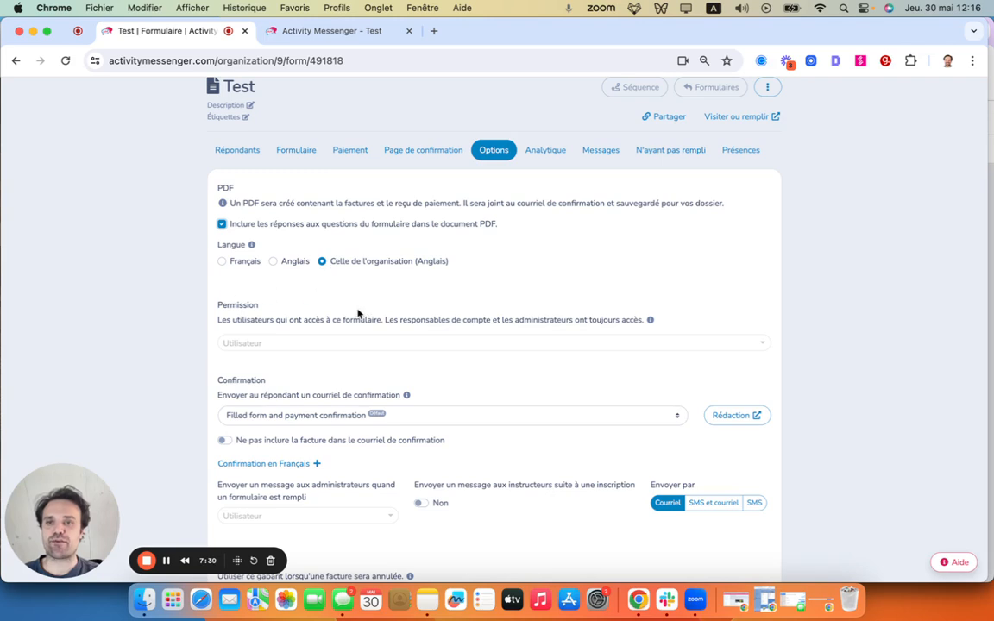
scroll(359, 313, "down", 3)
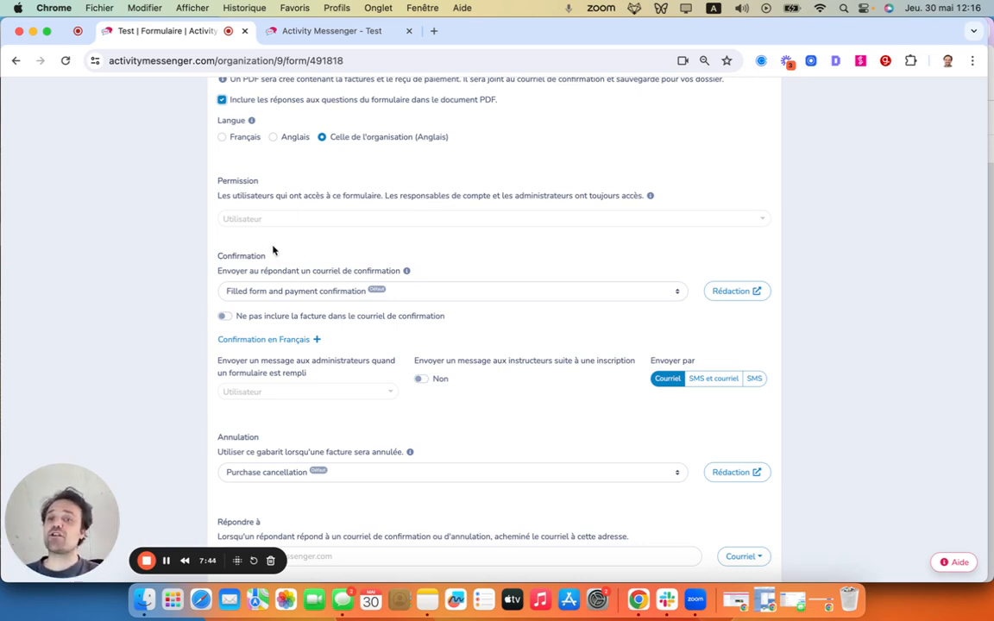
left_click(246, 134)
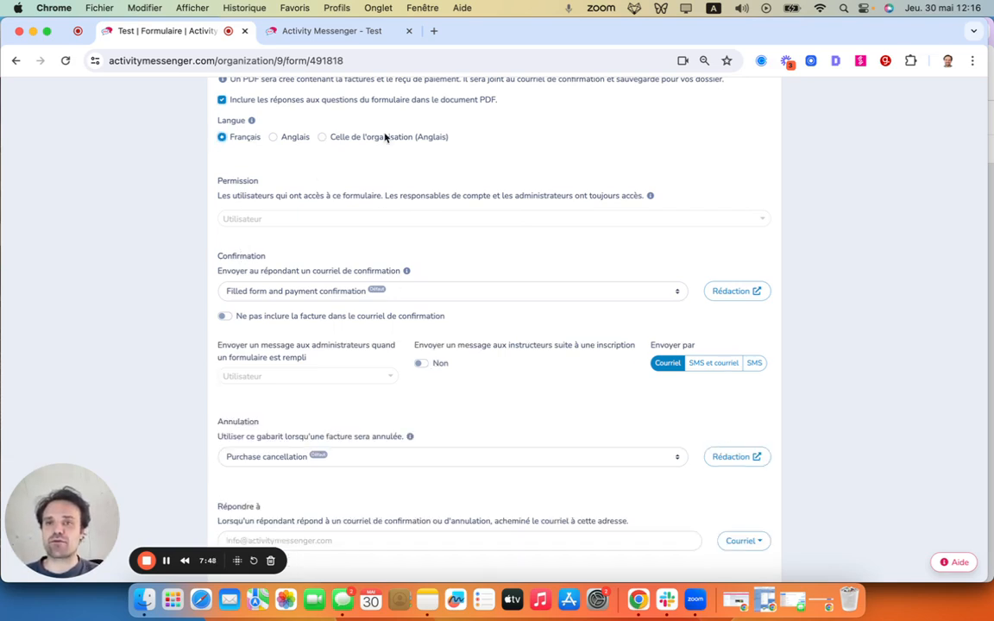
- Choose Mai 2024 - Nouvelles fonctionnalités Activity Messenger as the confirmation e-mail sent to respondents
left_click(290, 293)
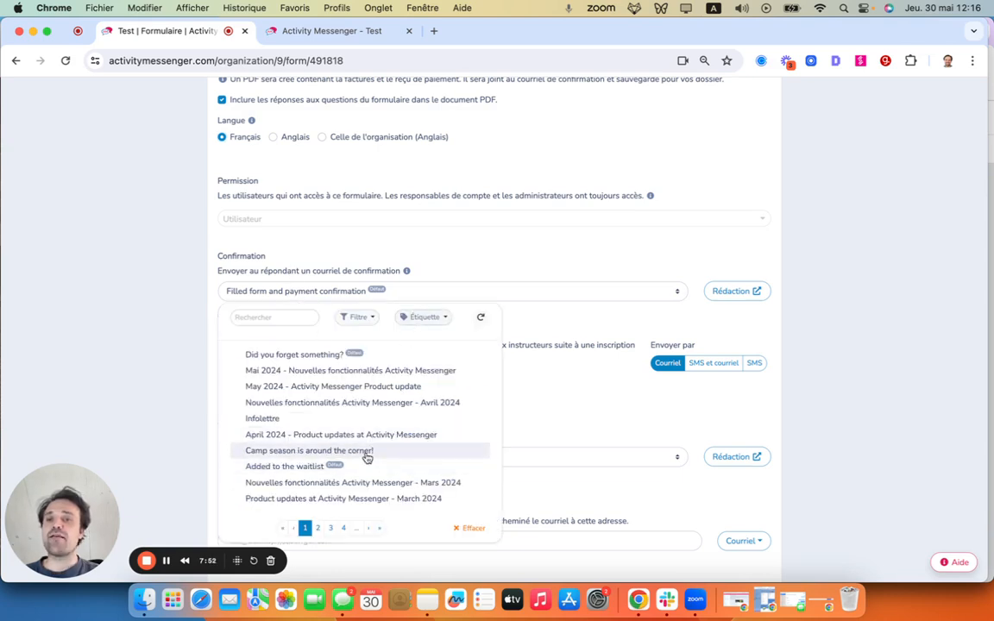
left_click(374, 372)
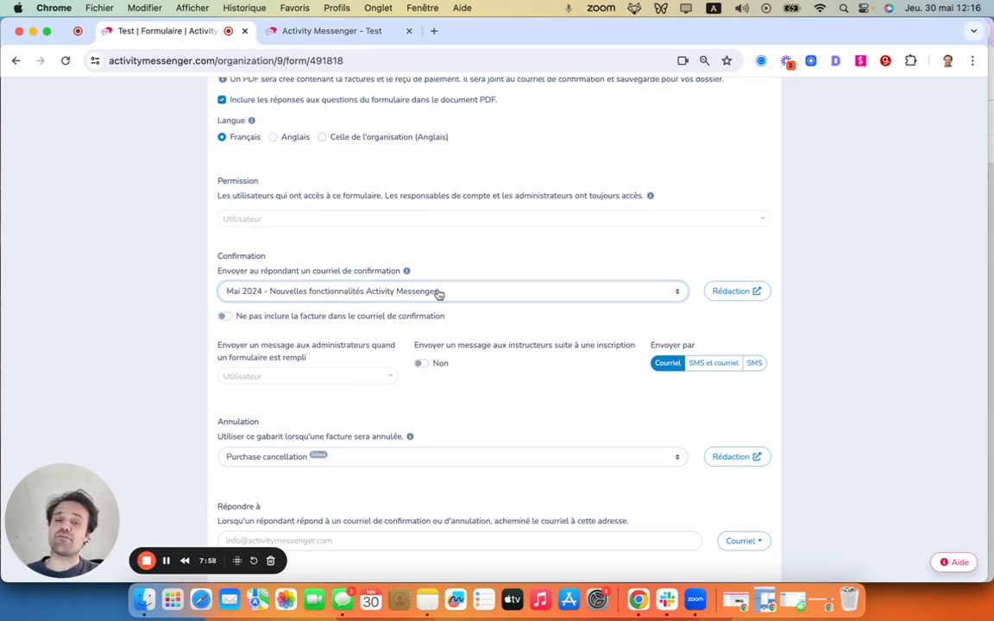
left_click(732, 292)
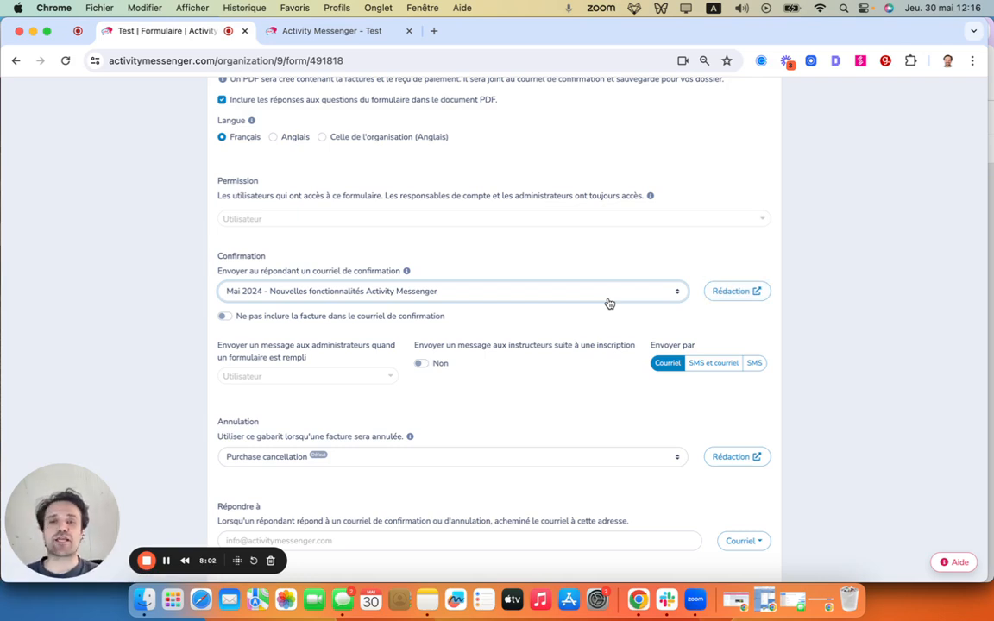
- Look over the remaining form options and open the sharing options of the Test form
scroll(609, 303, "down", 2)
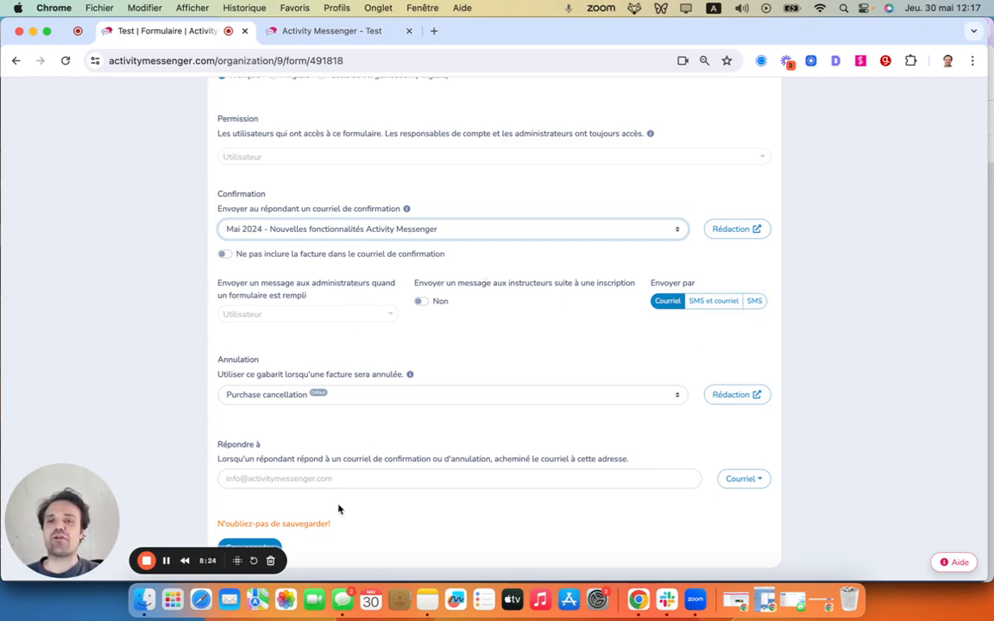
scroll(346, 442, "up", 5)
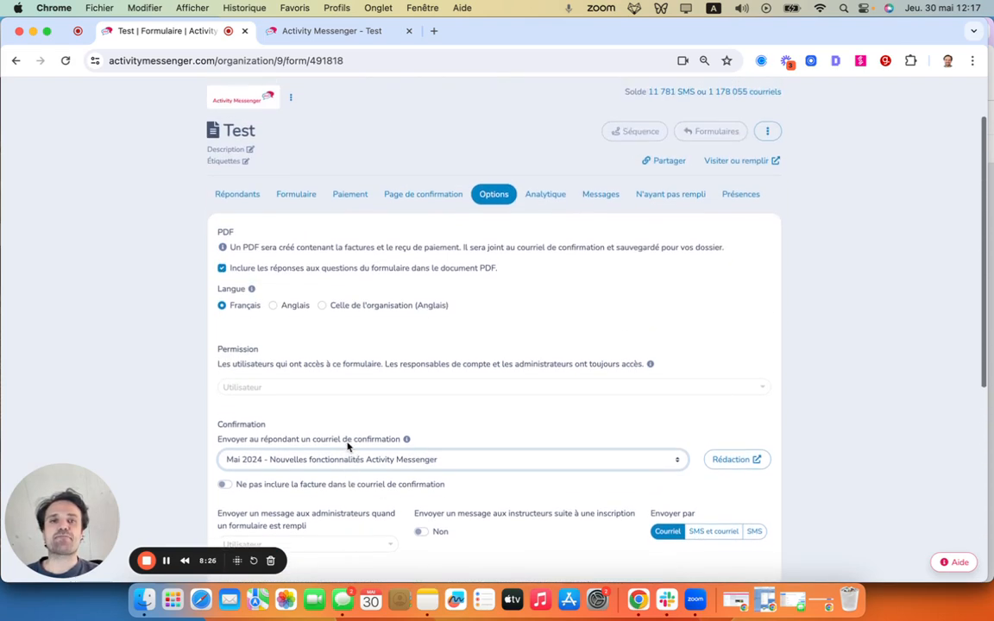
scroll(348, 445, "up", 2)
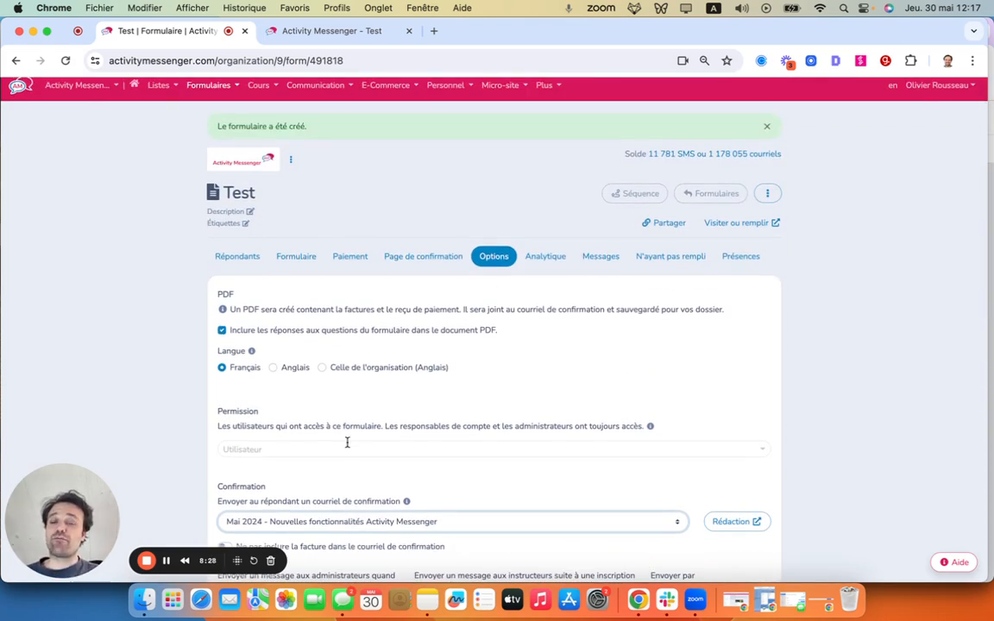
left_click(663, 224)
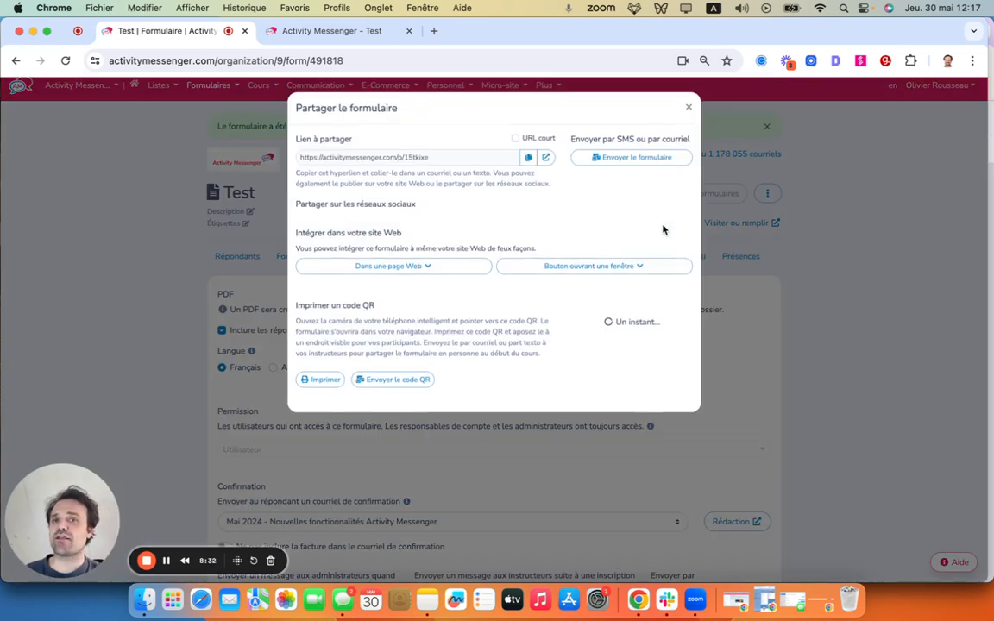